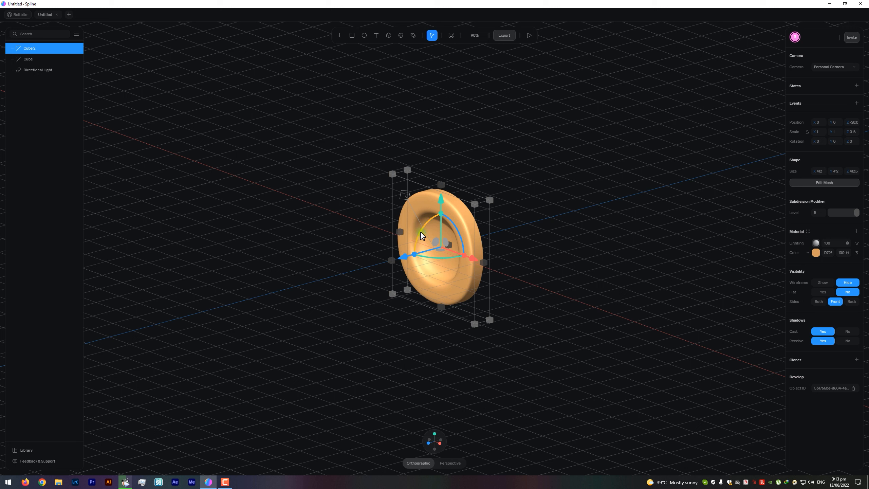
- Rotate Cube 2 about the X axis to -180 degrees so that its recess faces the opposite way
left_click_drag(422, 236, 689, 183)
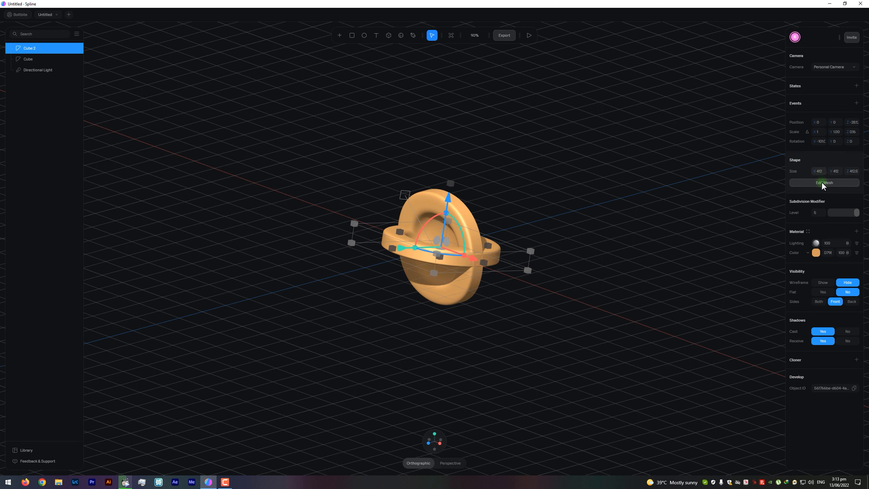
left_click(820, 141)
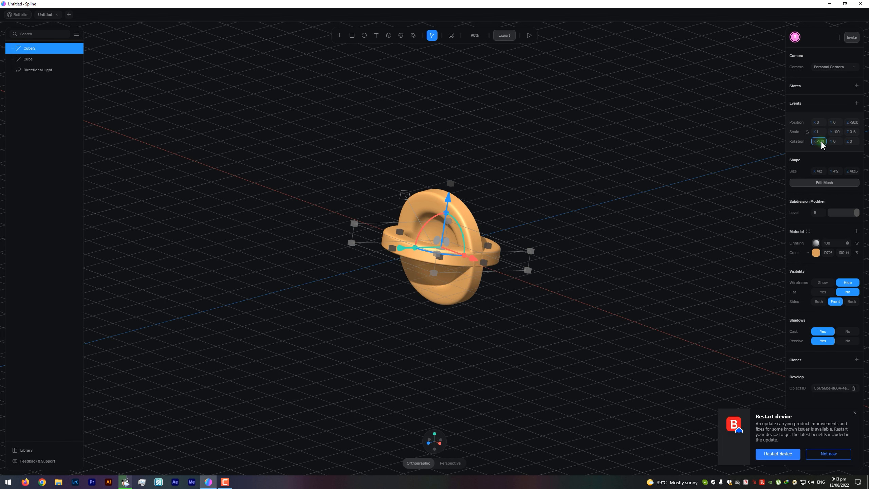
left_click(830, 160)
left_click(827, 452)
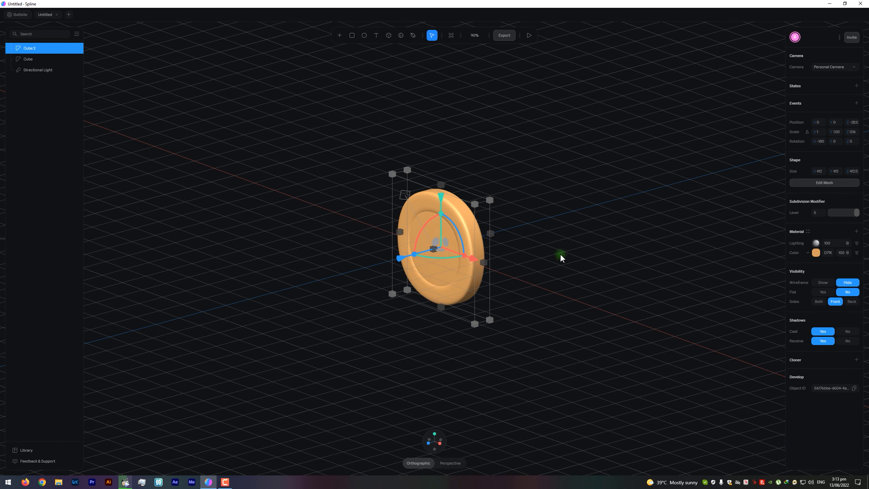
- Shift Cube 2 slightly along its Z axis to line it up against the back of the original Cube
right_click_drag(560, 254, 497, 274)
mouse_move(496, 252)
left_mouse_down()
mouse_move(510, 255)
mouse_move(502, 255)
left_mouse_up()
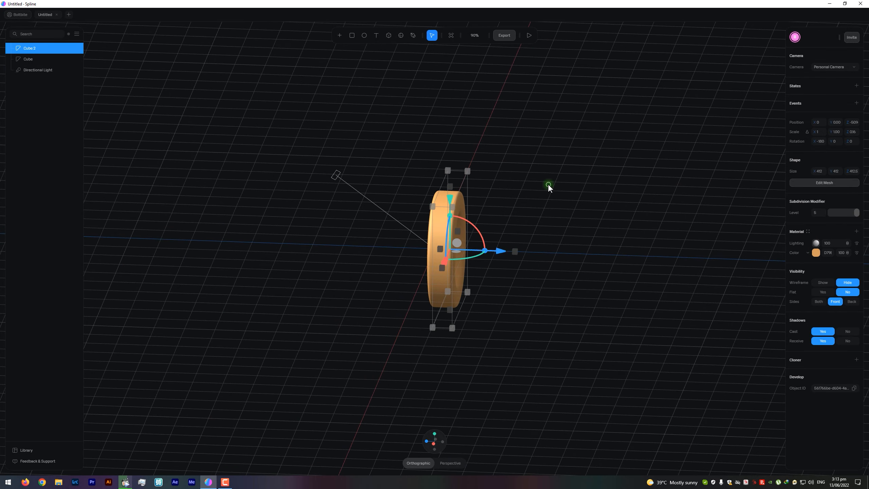
left_click_drag(547, 185, 602, 197)
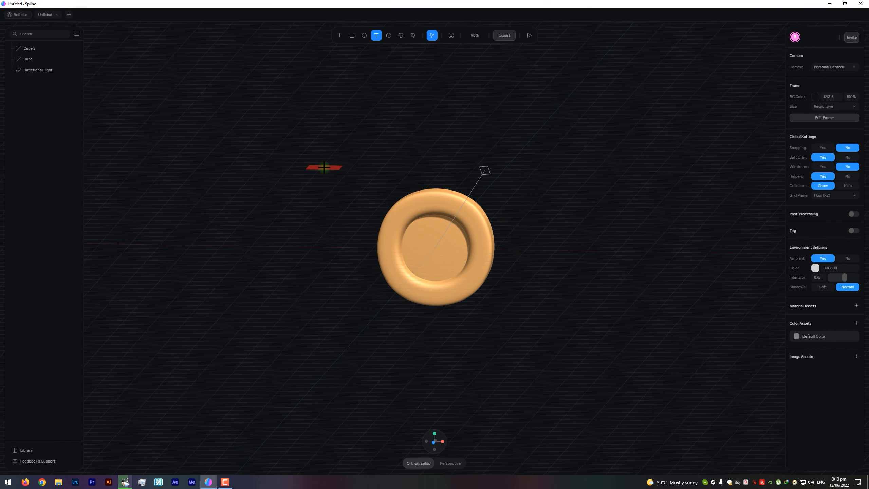
- Add a dollar-sign text object above and beside the coin and select it
left_click(319, 186)
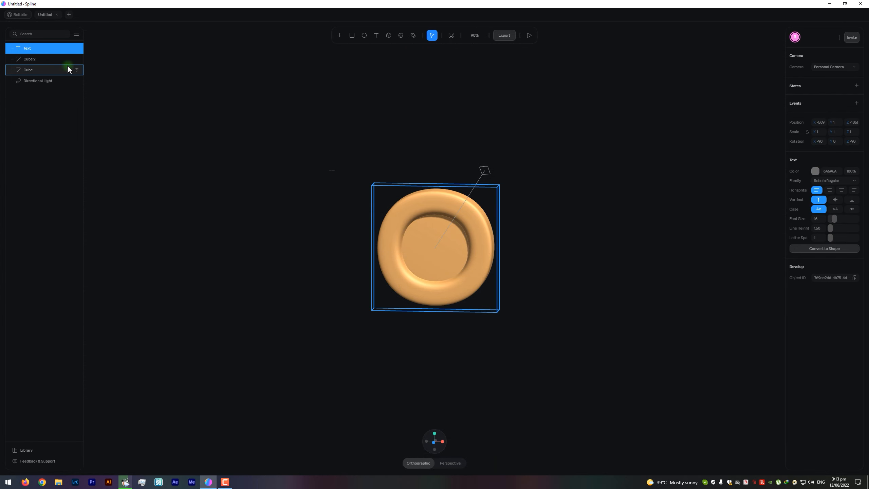
left_click(30, 58)
left_click(27, 49)
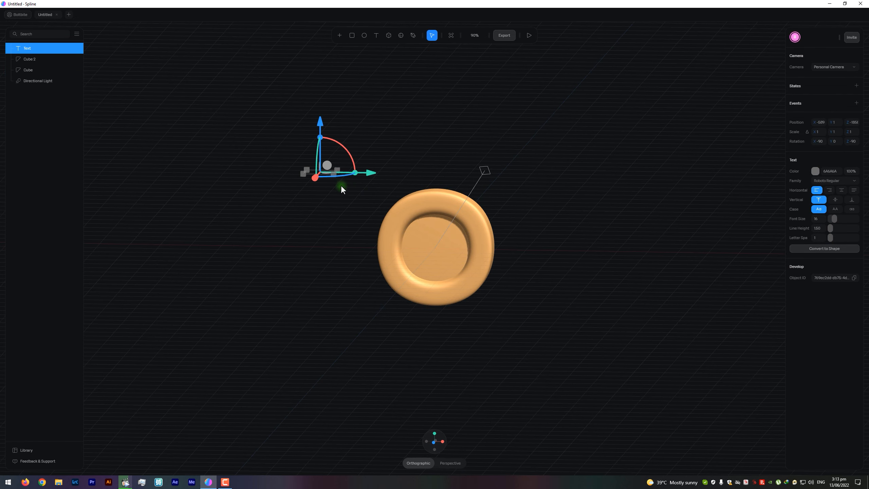
right_click(335, 148)
right_click(327, 153)
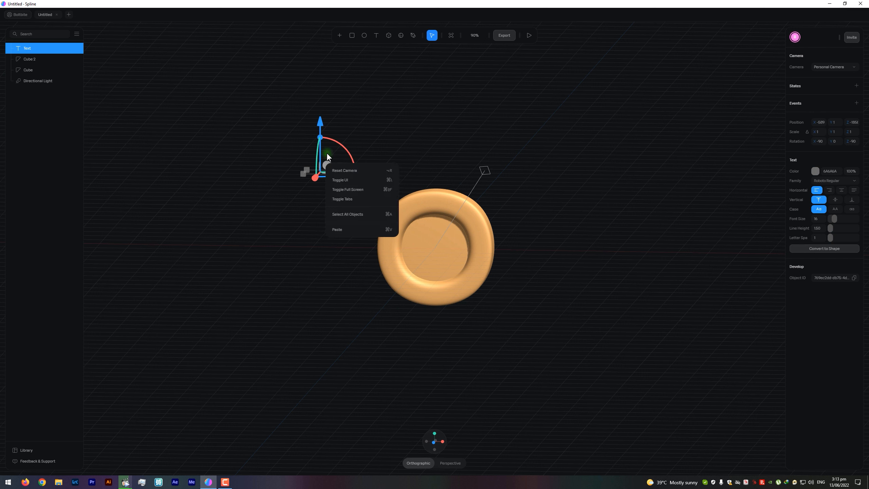
right_click(320, 176)
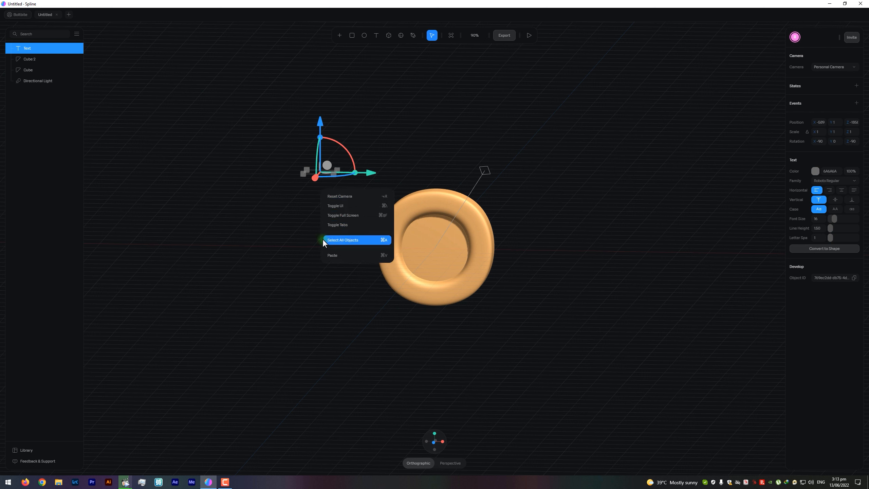
left_click(345, 176)
left_click(331, 170)
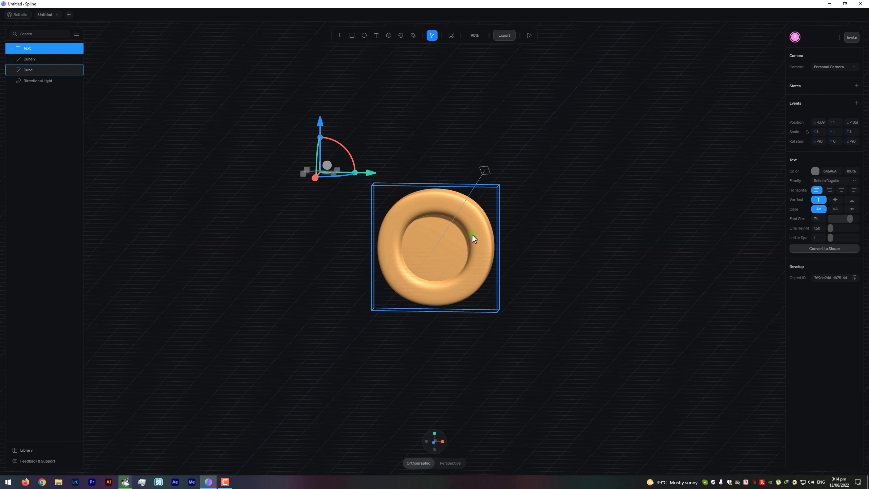
- Try to rotate the dollar text upright and move it below the coin
left_click_drag(316, 155, 322, 175)
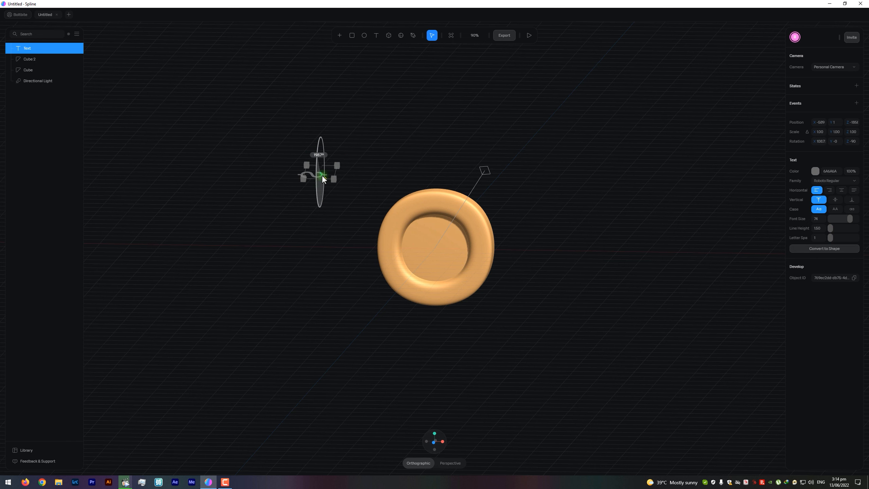
left_click_drag(368, 192, 300, 252)
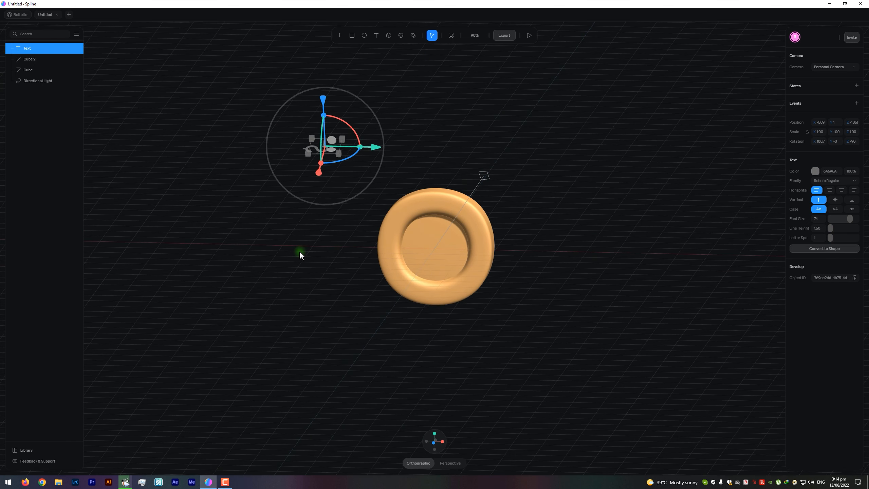
left_click(300, 252)
left_click_drag(337, 158, 360, 337)
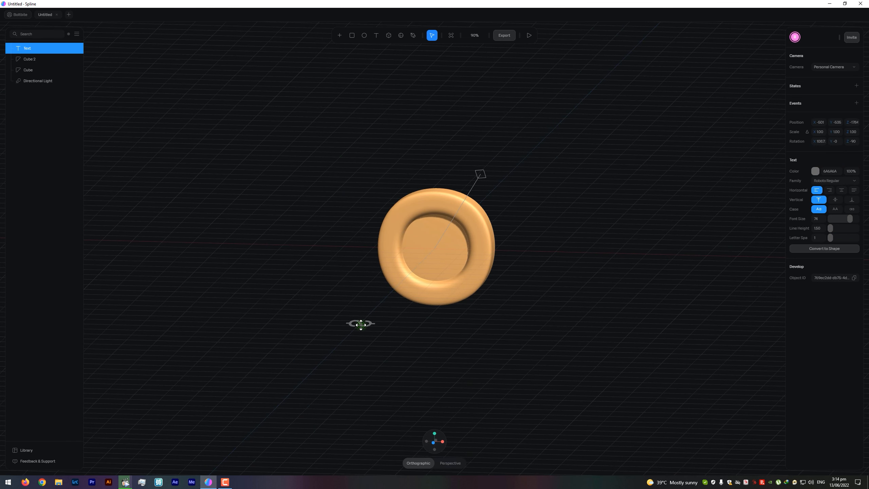
- Reset the position, rotation and scale of the dollar text all at once
right_click(381, 306)
left_click(326, 298)
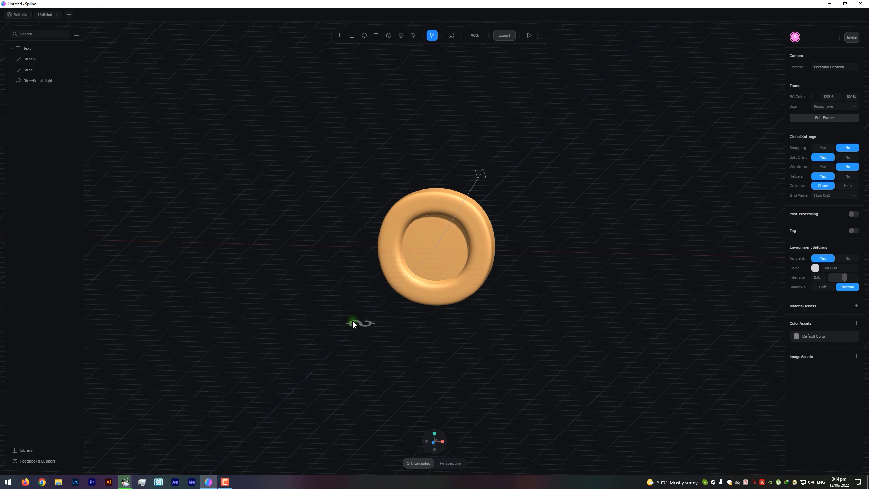
right_click(355, 322)
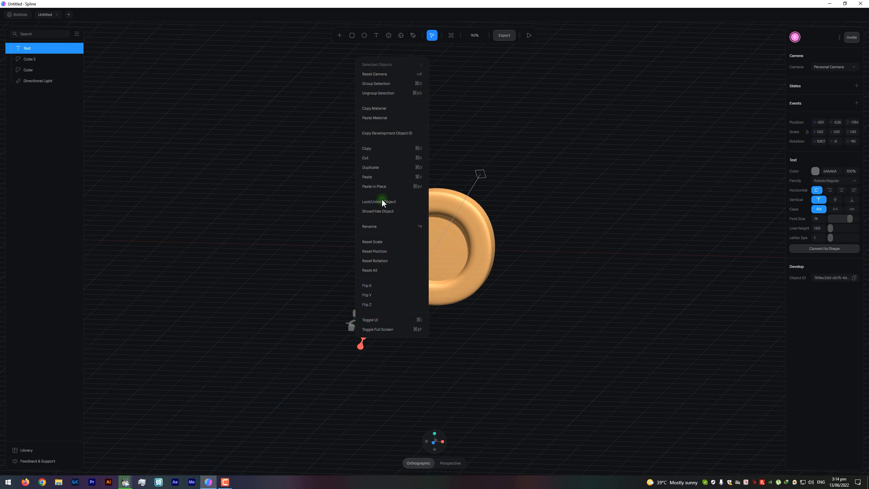
left_click(376, 271)
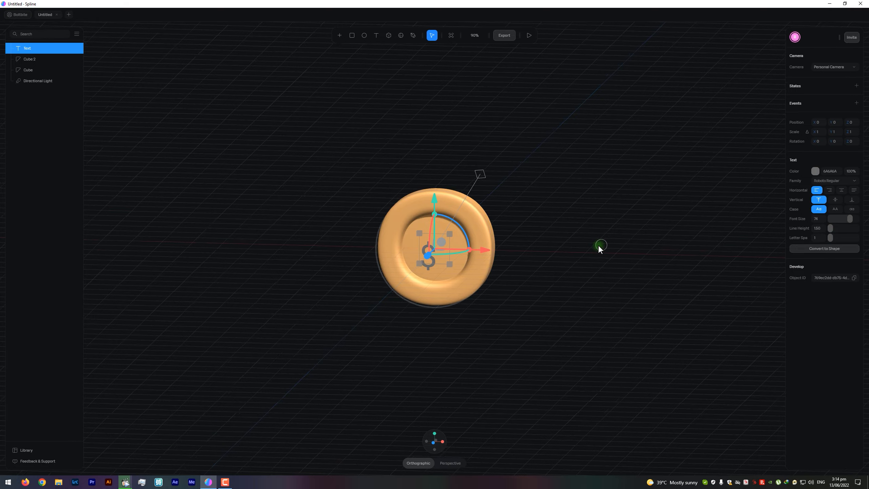
- Move the dollar text about 15 units along both X and Y toward the middle of the coin's recess
left_click_drag(595, 246, 555, 259)
scroll(495, 267, "up", 5)
left_click_drag(486, 251, 494, 250)
left_click_drag(443, 200, 442, 190)
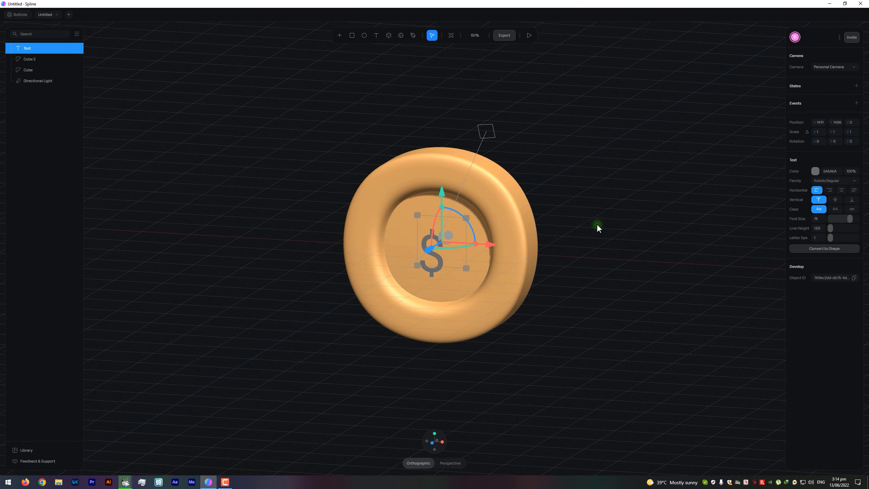
left_click_drag(597, 224, 588, 224)
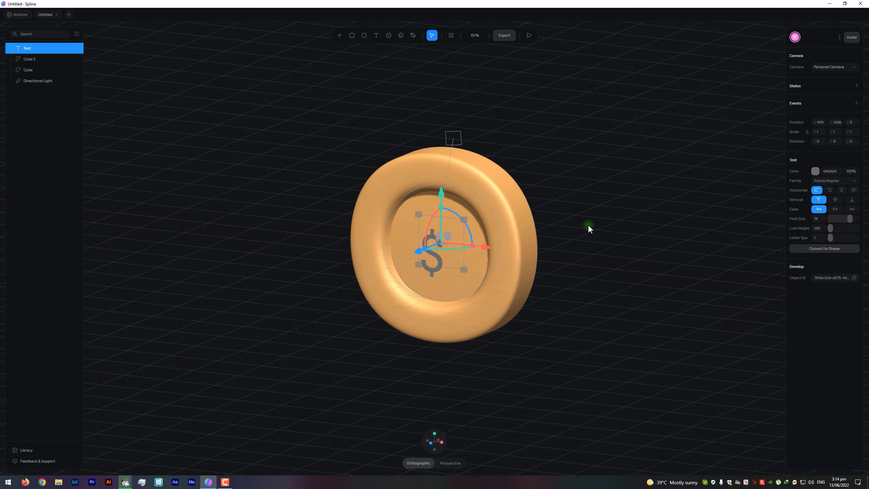
- Set the dollar text's colour to the light orange FFD4A2
left_click(815, 170)
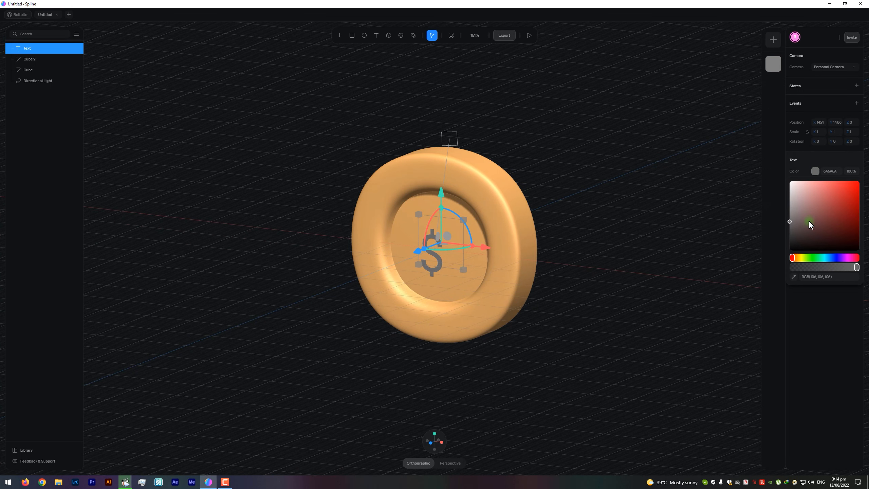
left_click(798, 260)
left_click_drag(823, 204, 814, 173)
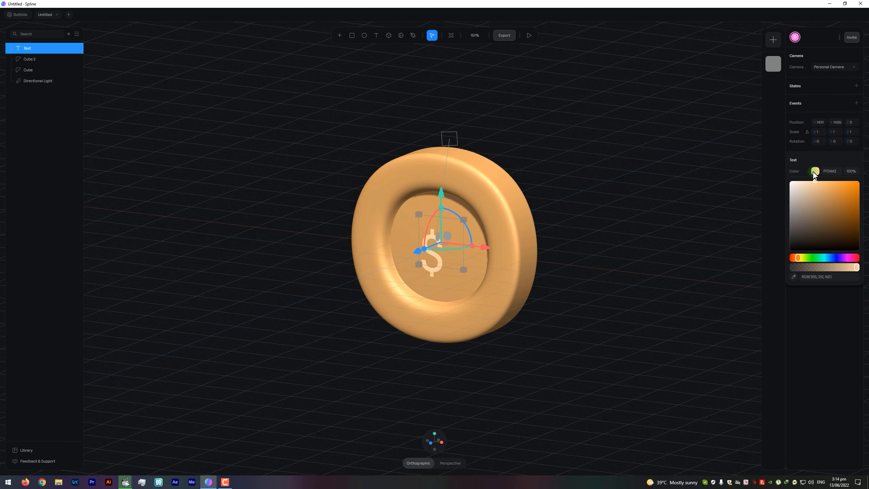
left_click(659, 228)
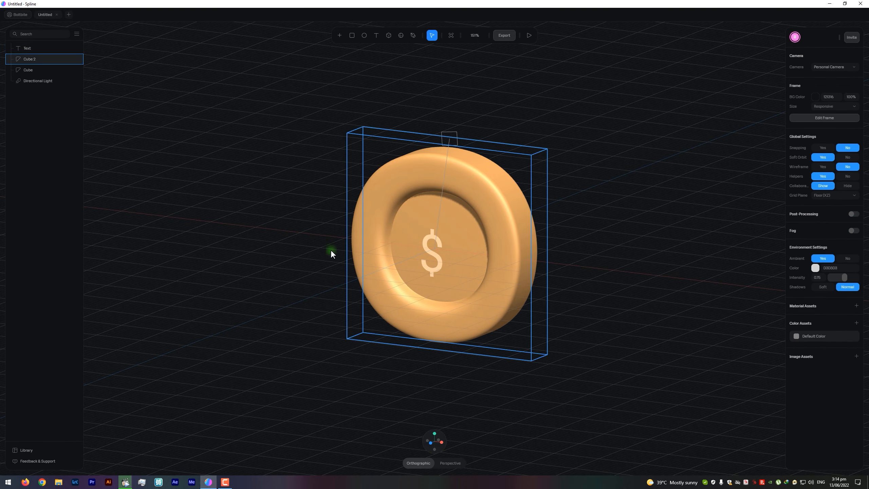
- Convert the dollar text into an editable shape
left_click(32, 49)
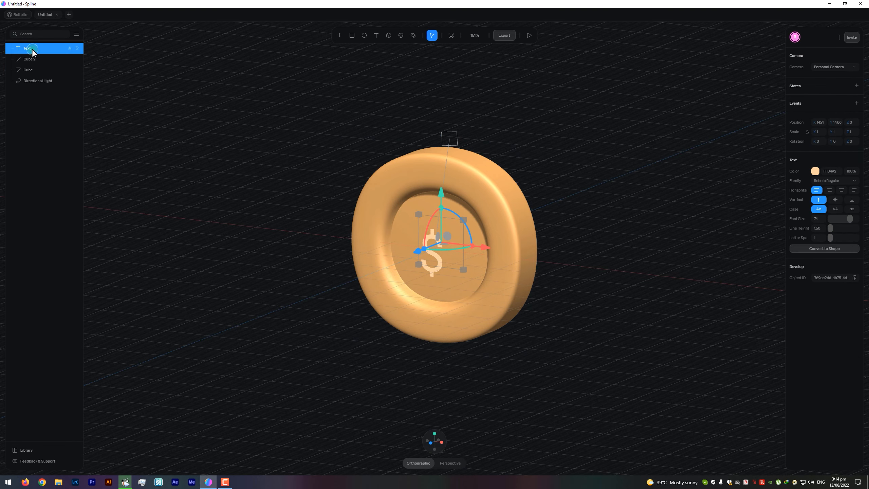
left_click(809, 247)
left_click(629, 302)
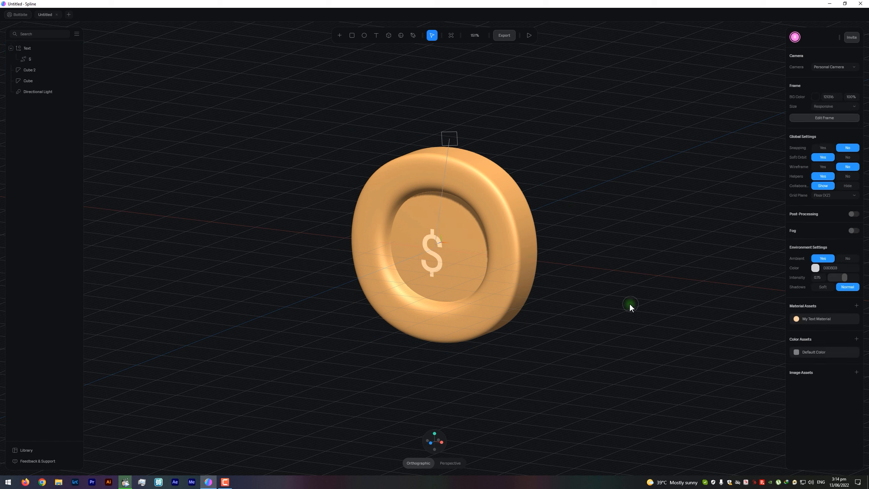
- Move the dollar shape out of the Text group and delete the emptied group
left_click(25, 50)
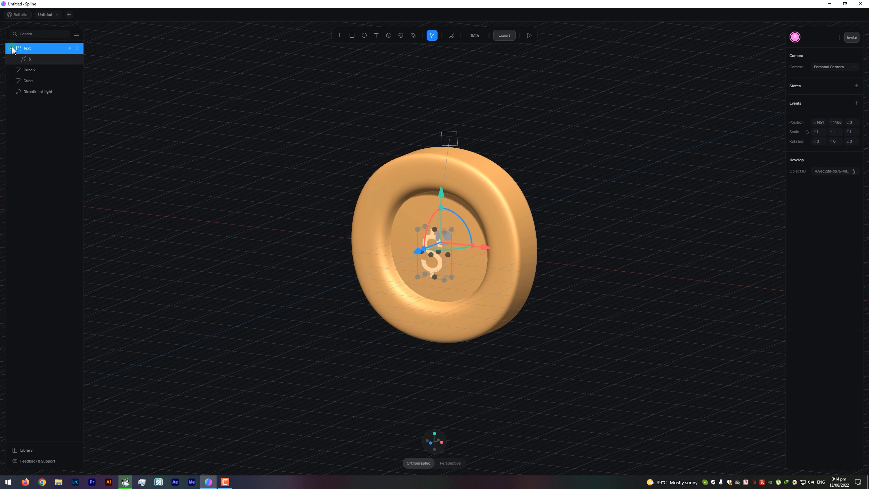
left_click_drag(34, 60, 33, 42)
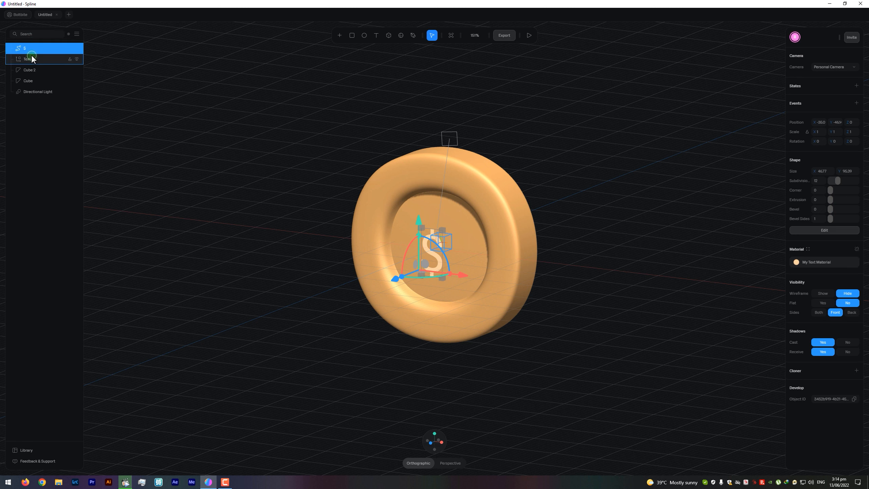
left_click(34, 57)
key("Delete")
left_click(399, 301)
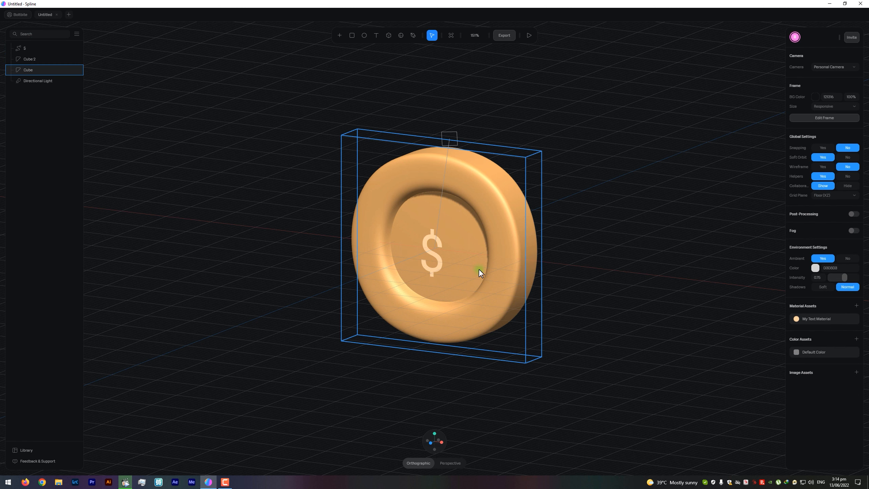
- Enlarge the dollar shape to about 94 × 192 and set its extrusion to 20
left_click(434, 255)
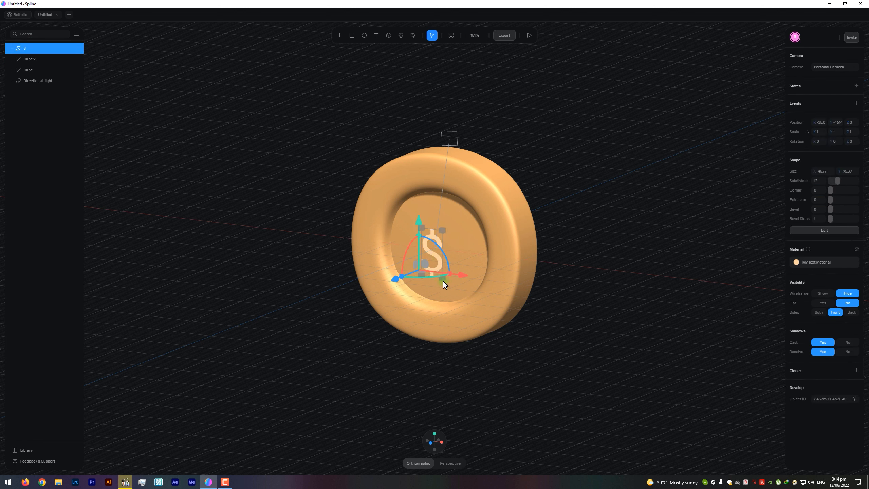
left_click_drag(443, 280, 463, 328)
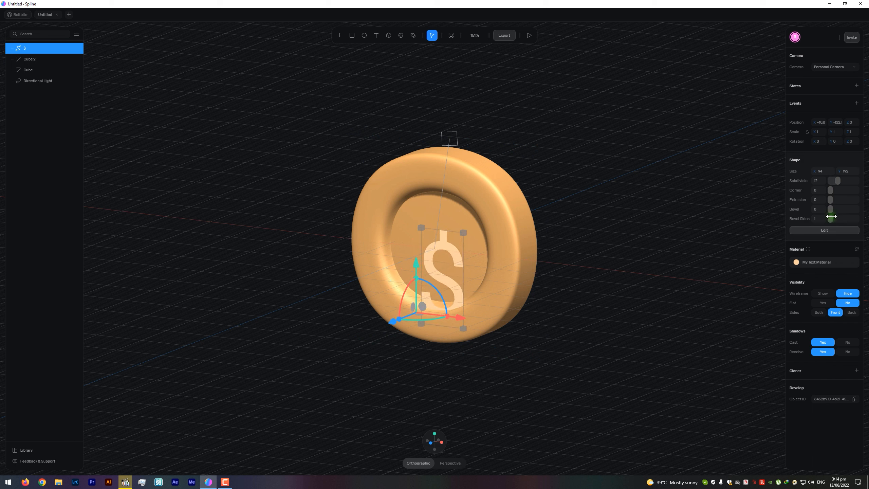
left_click_drag(832, 201, 831, 200)
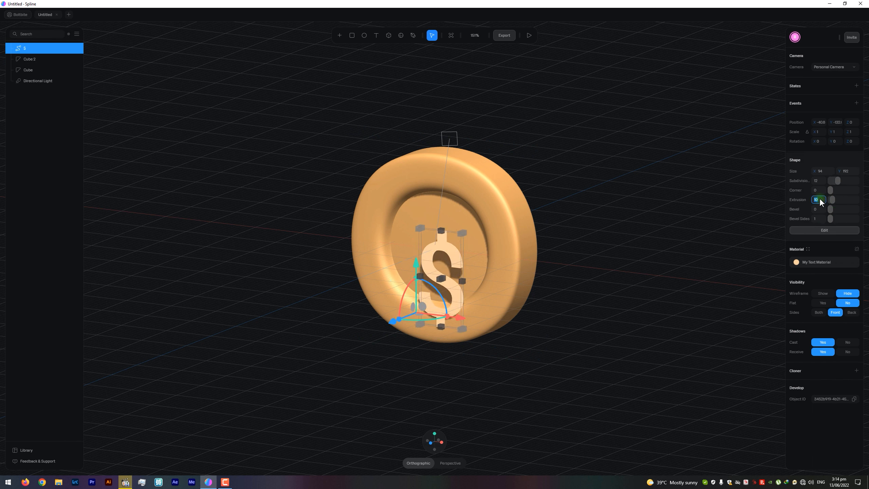
left_click(820, 199)
type("20")
key("Return")
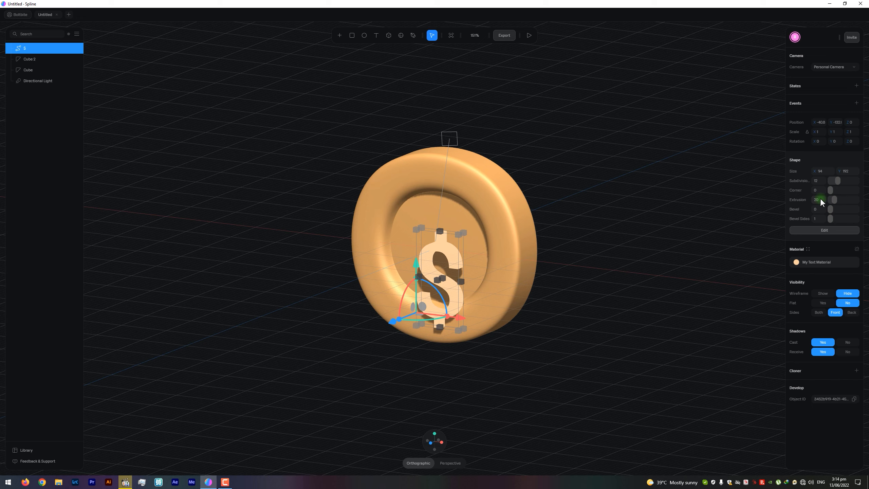
- Change the colour layer of the dollar shape's My Text Material to a linear gradient
left_click(614, 302)
left_click_drag(611, 253, 483, 273, "alt")
left_click(448, 261)
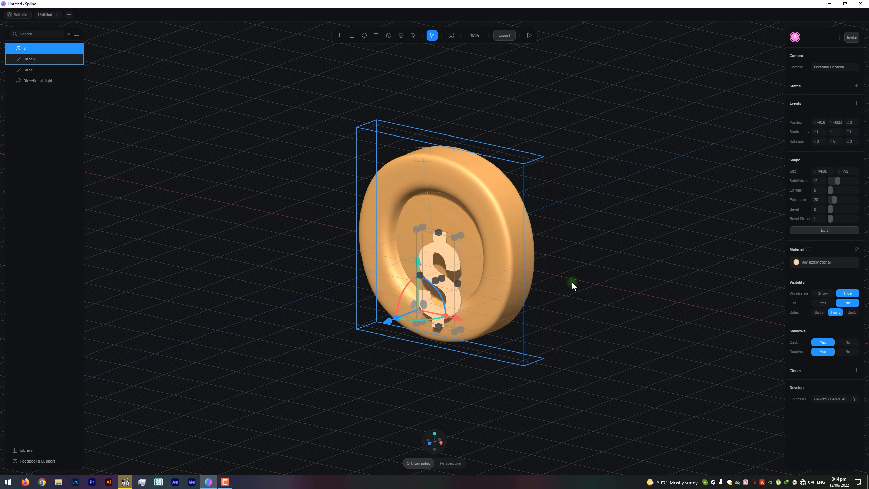
left_click_drag(571, 282, 765, 280, "alt")
left_click(802, 260)
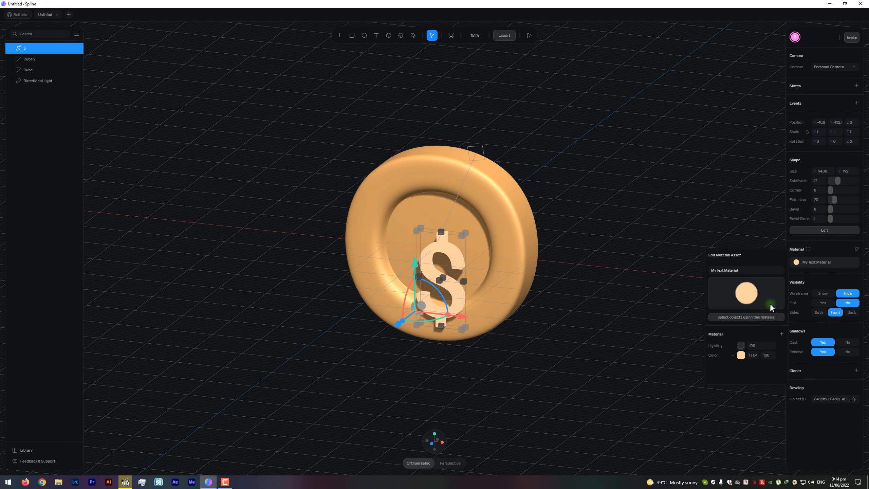
left_click(740, 355)
left_click(733, 355)
left_click(732, 356)
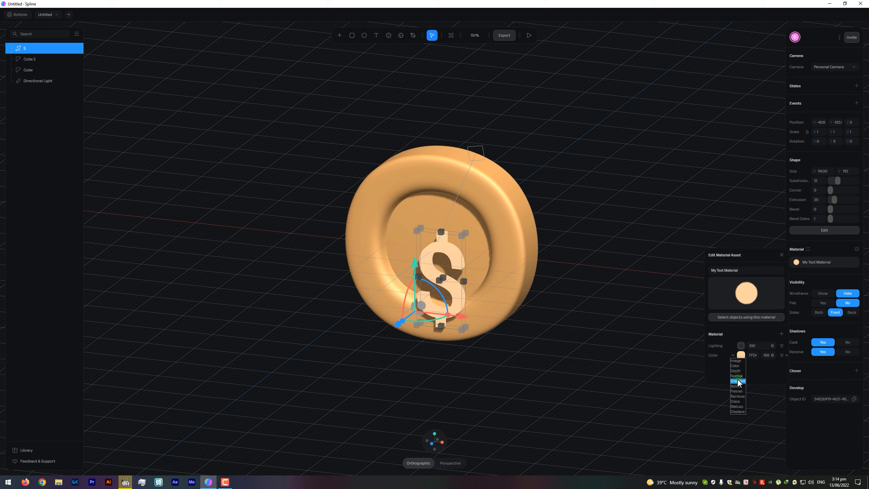
left_click(740, 375)
left_click(739, 354)
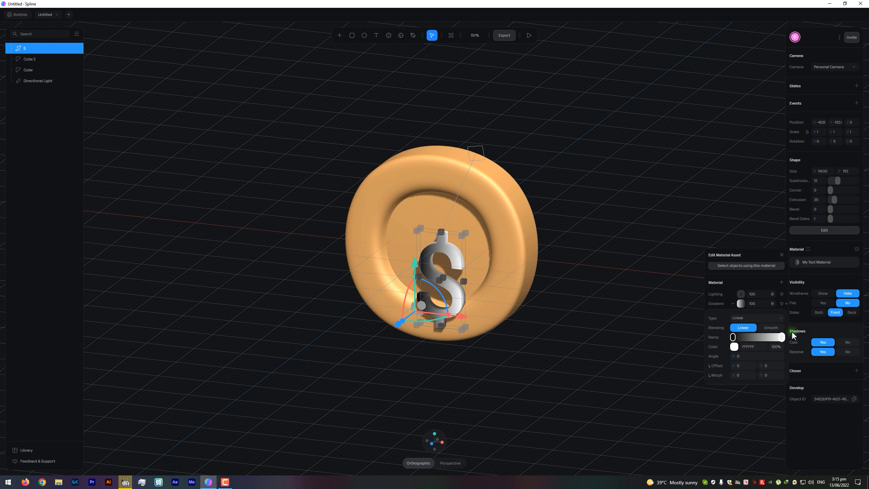
left_click(531, 210)
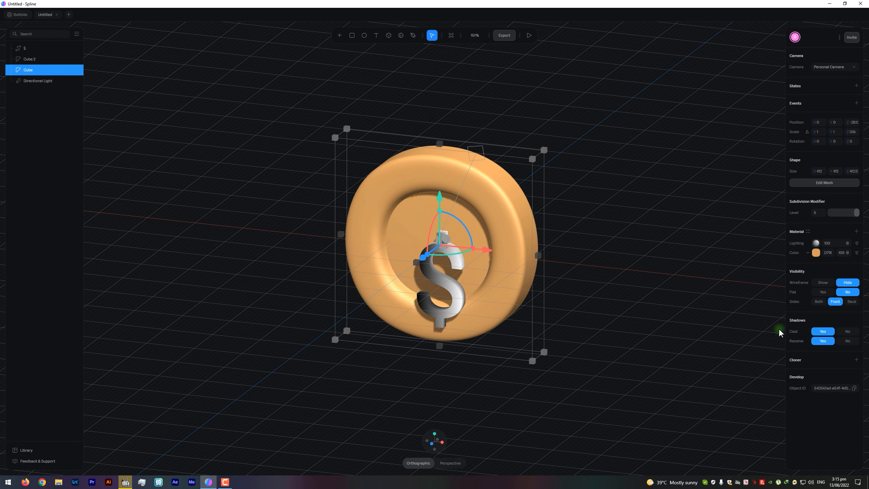
- Recolour the dollar material's linear gradient to match the coin's gold colour and remove its black stop
left_click(815, 252)
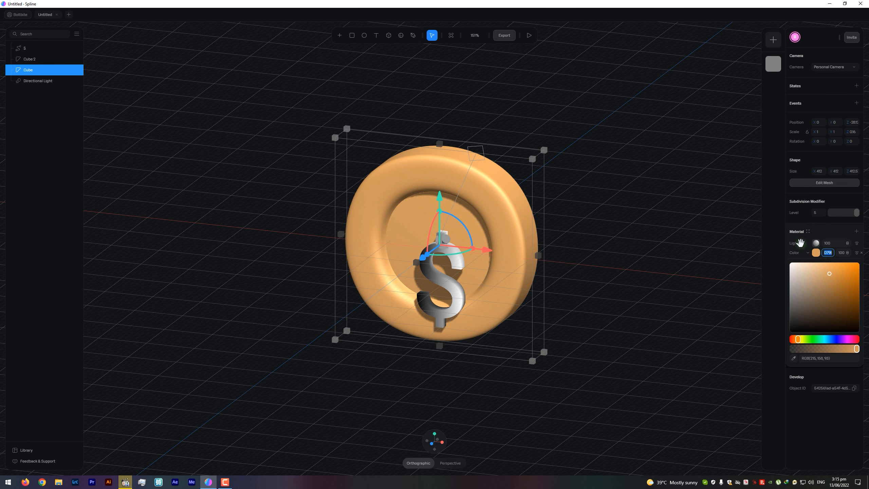
left_click(441, 276)
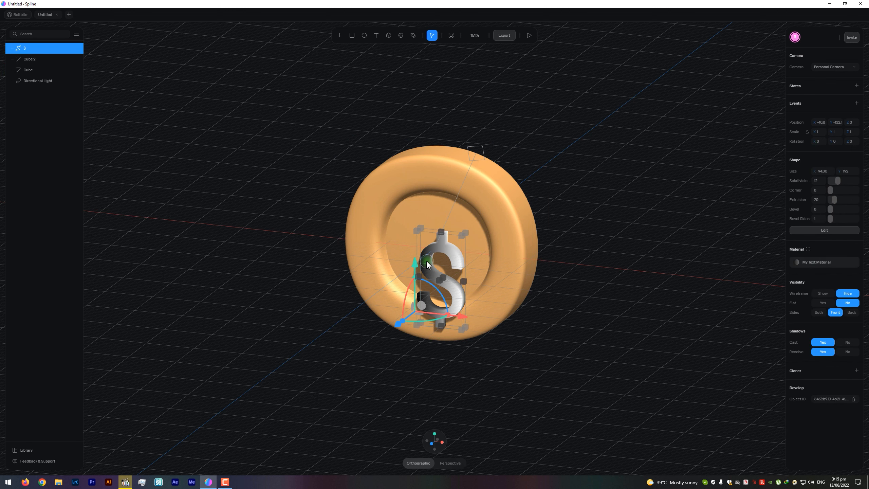
left_click(805, 262)
left_click(742, 356)
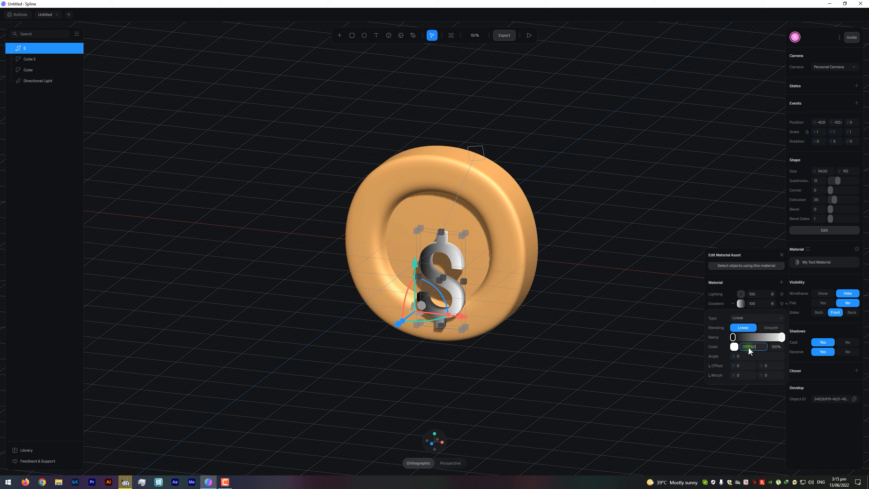
key("Return")
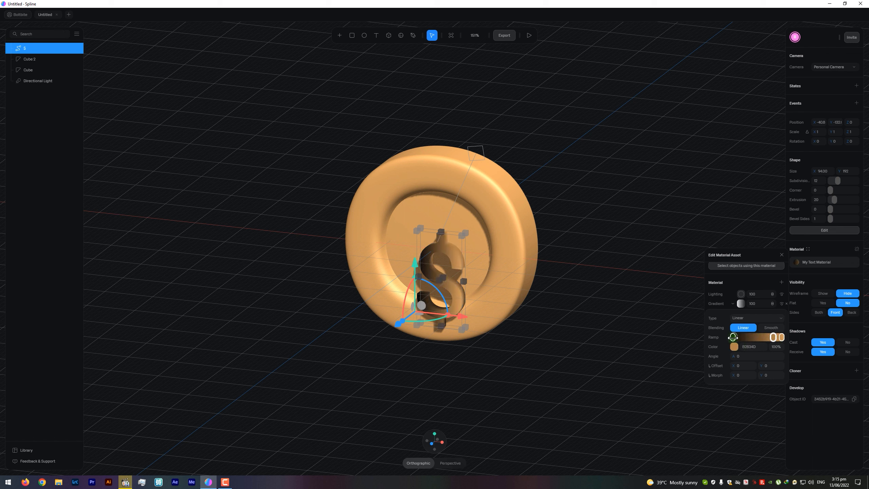
left_click_drag(732, 337, 729, 363)
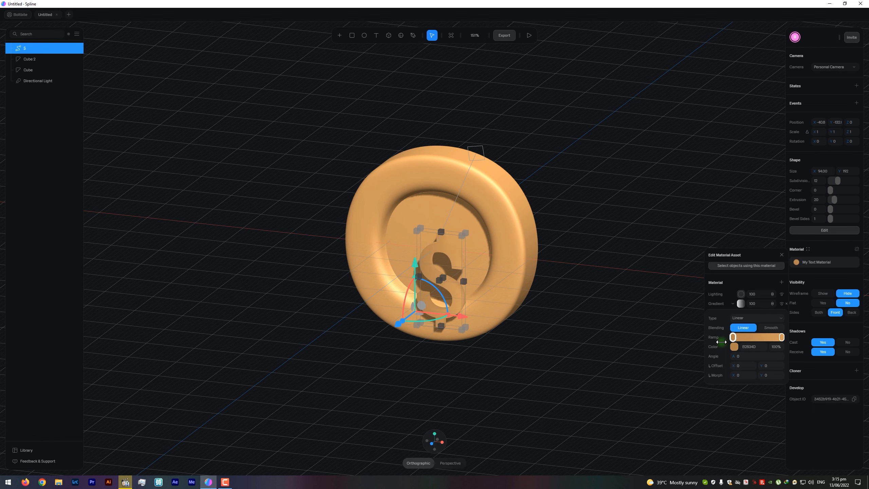
left_click(634, 285)
- Centre the dollar sign in the coin's recess and push it back along Z into the face
left_click_drag(581, 269, 527, 281)
left_click(430, 263)
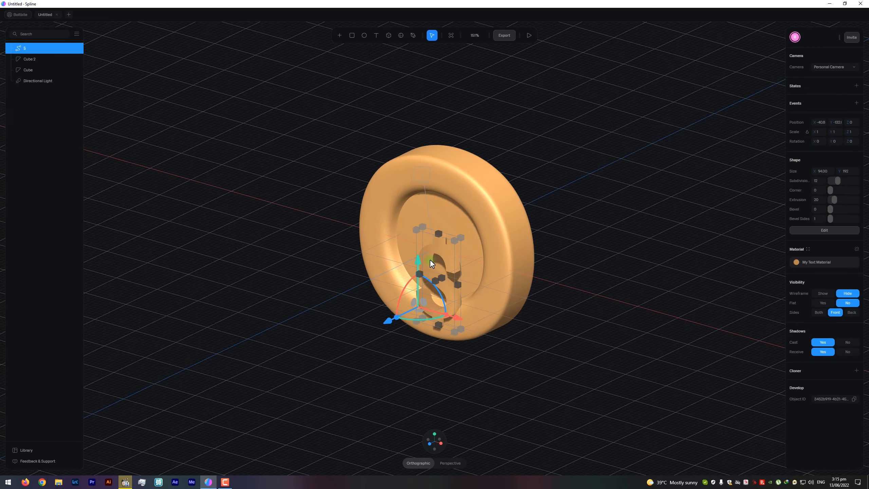
left_click_drag(419, 255, 418, 234)
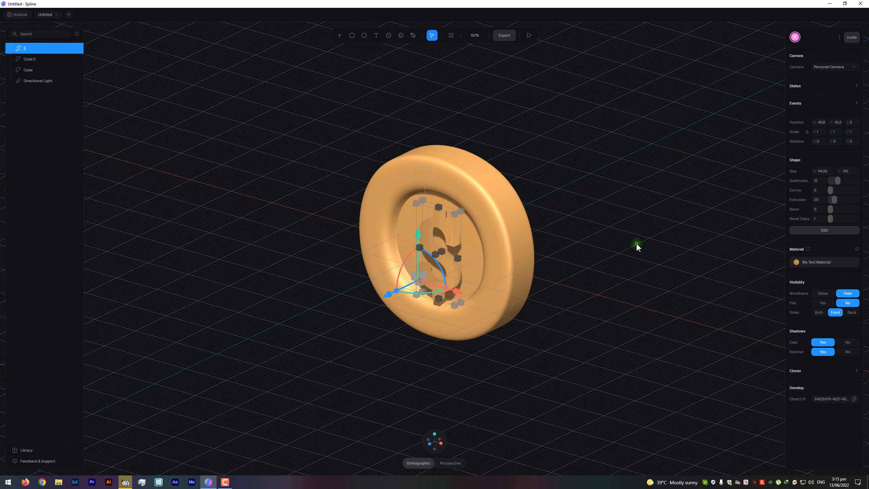
left_click_drag(456, 290, 448, 289)
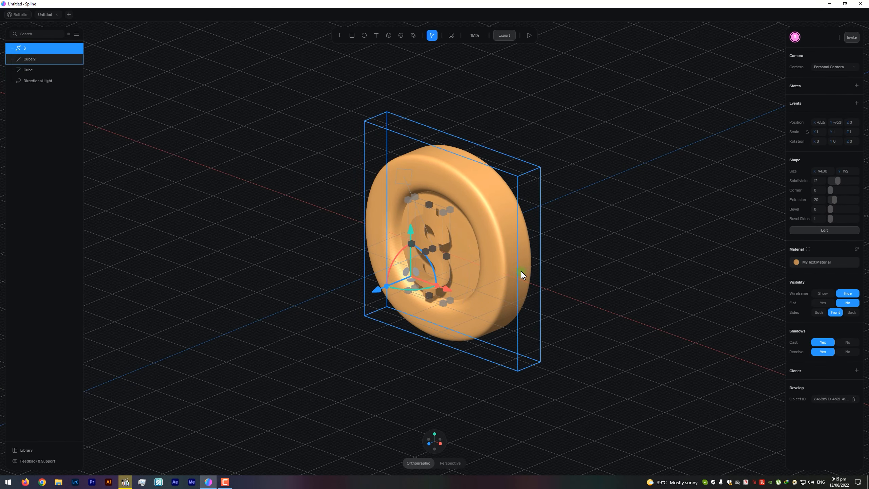
middle_click_drag(520, 271, 599, 252)
left_click_drag(376, 285, 389, 284)
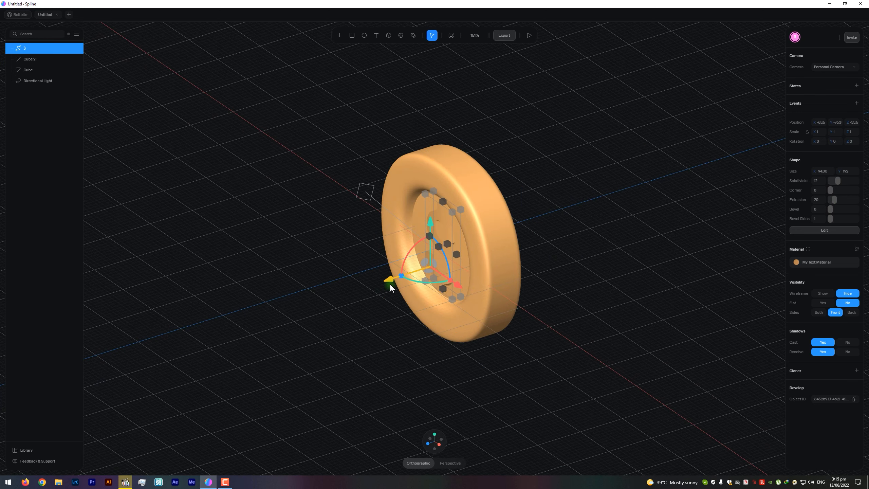
middle_click_drag(390, 284, 575, 265)
scroll(512, 287, "up", 3)
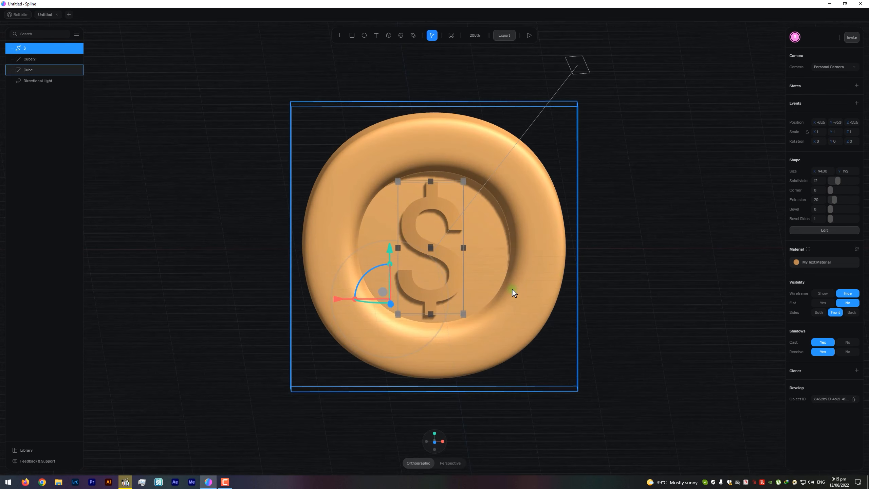
left_click_drag(336, 299, 339, 299)
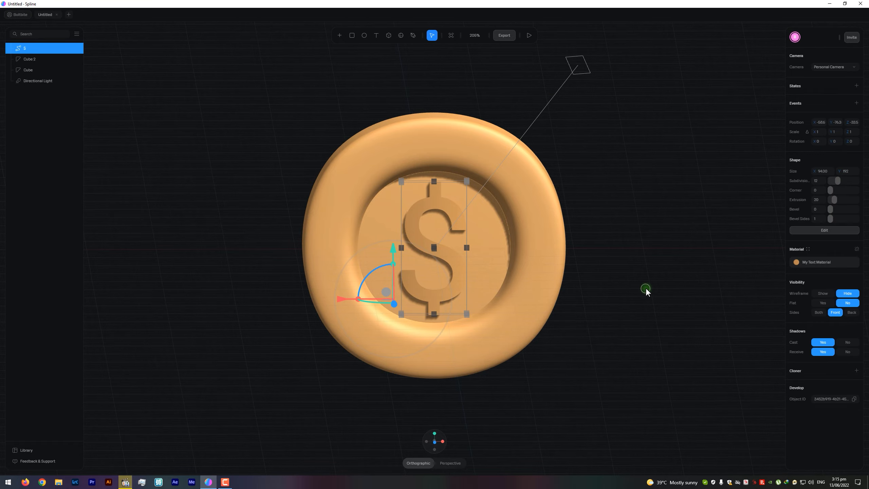
- Increase the dollar sign's extrusion to 60 and sink it deeper into the coin, to about -69 on Z
middle_click_drag(645, 288, 597, 253)
left_click(818, 202)
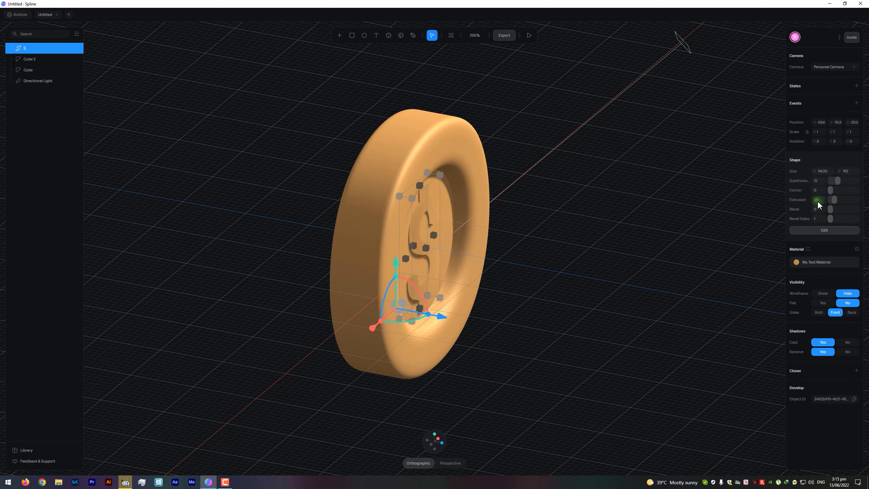
left_click_drag(811, 201, 812, 201)
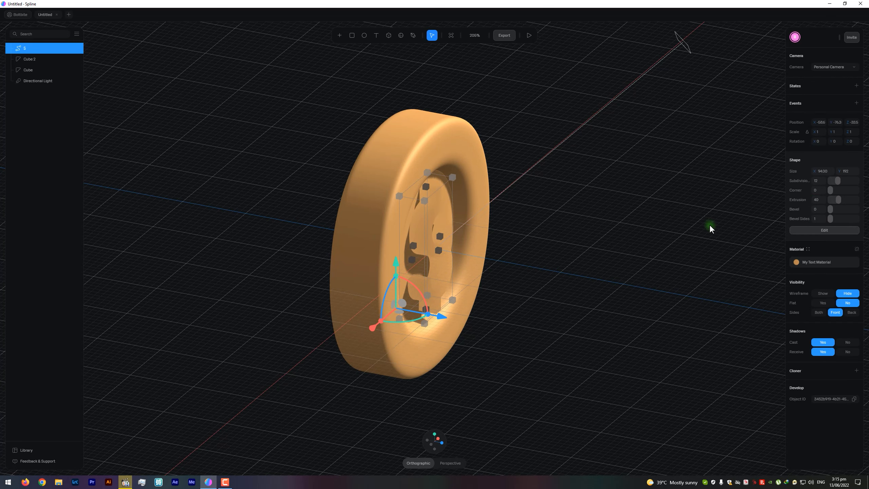
middle_click_drag(709, 229, 562, 248)
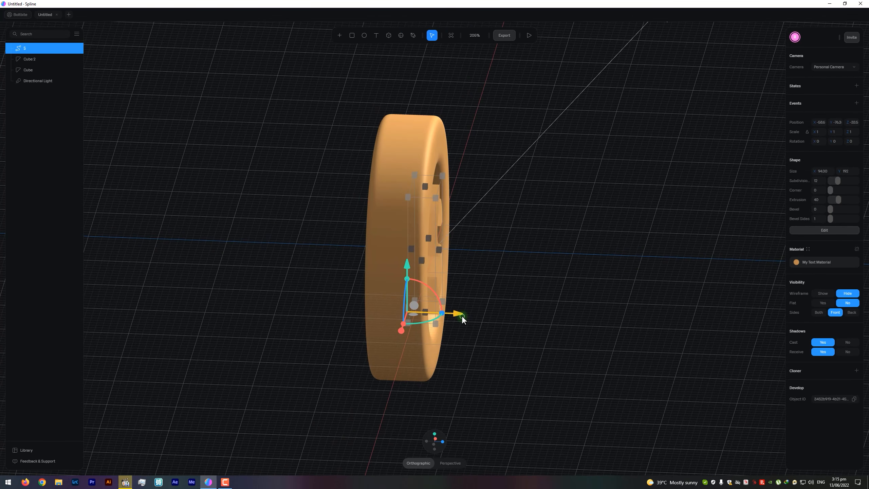
left_click_drag(461, 315, 446, 316)
middle_click_drag(528, 255, 510, 250)
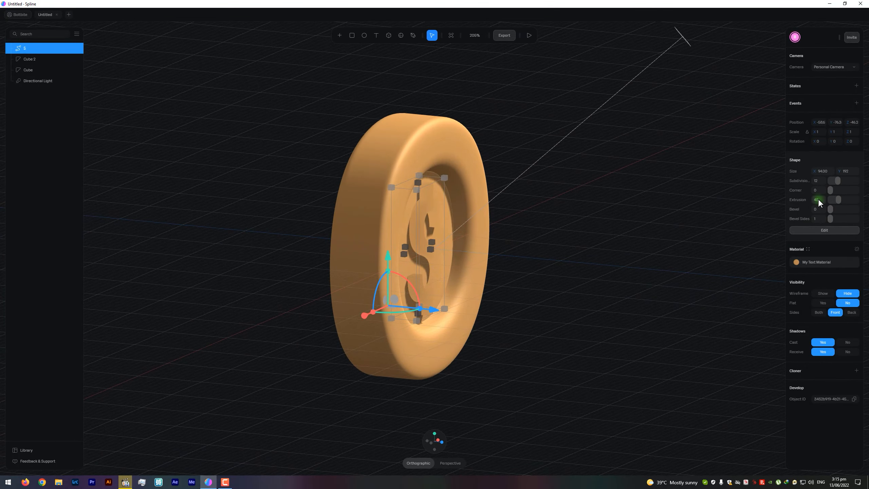
key("Return")
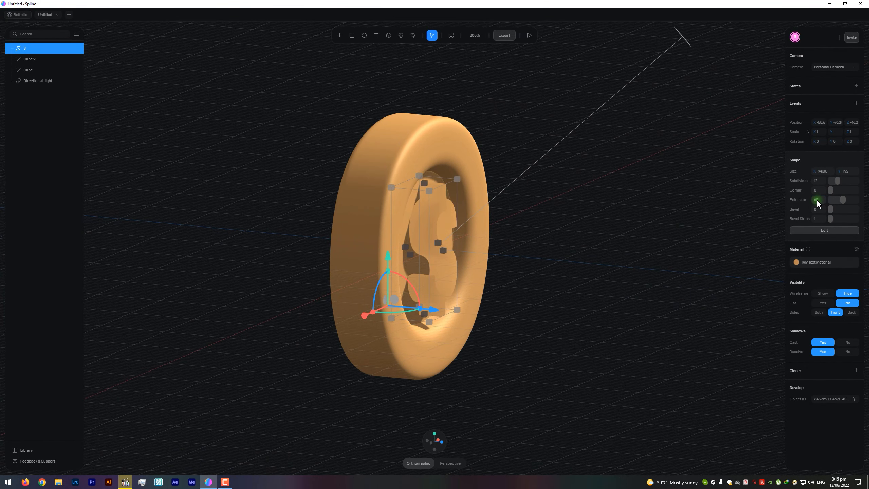
left_click_drag(436, 313, 421, 315)
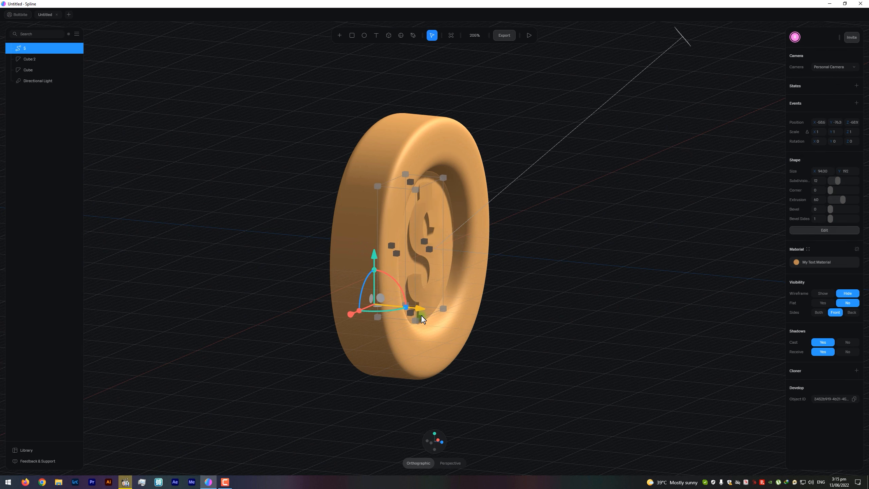
middle_click_drag(565, 253, 420, 294)
left_click(583, 237)
left_click(418, 290)
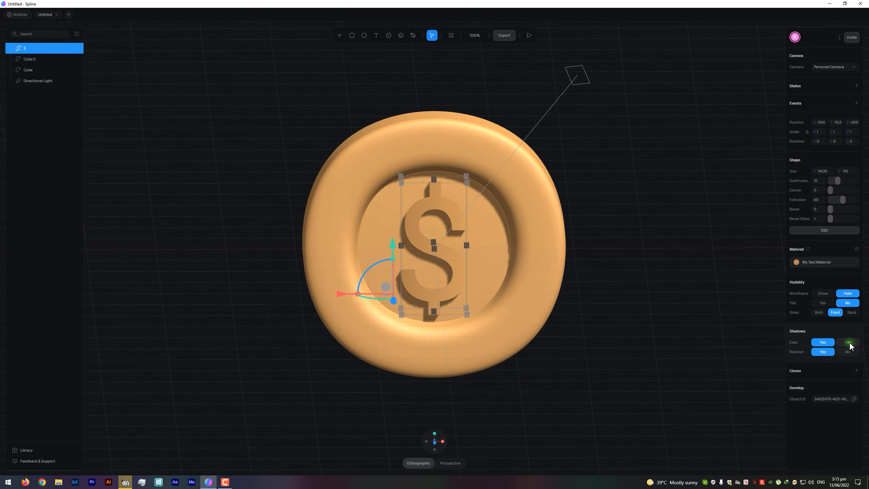
- Turn off shadow casting for the dollar sign
left_click(847, 342)
left_click(675, 279)
mouse_move(650, 245)
middle_mouse_down()
mouse_move(635, 241)
mouse_move(651, 241)
middle_mouse_up()
- Remove the light end stop from My Text Material's gradient and move the middle brown stop to the end of the ramp
left_click(424, 250)
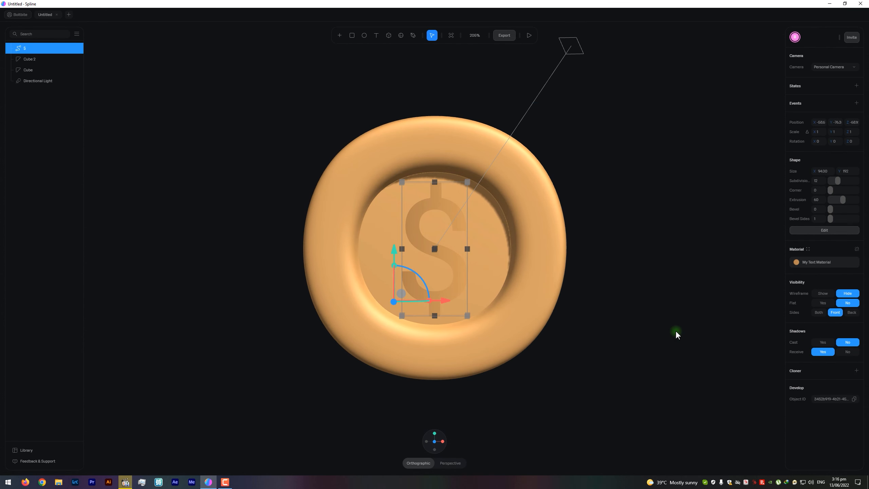
left_click(818, 263)
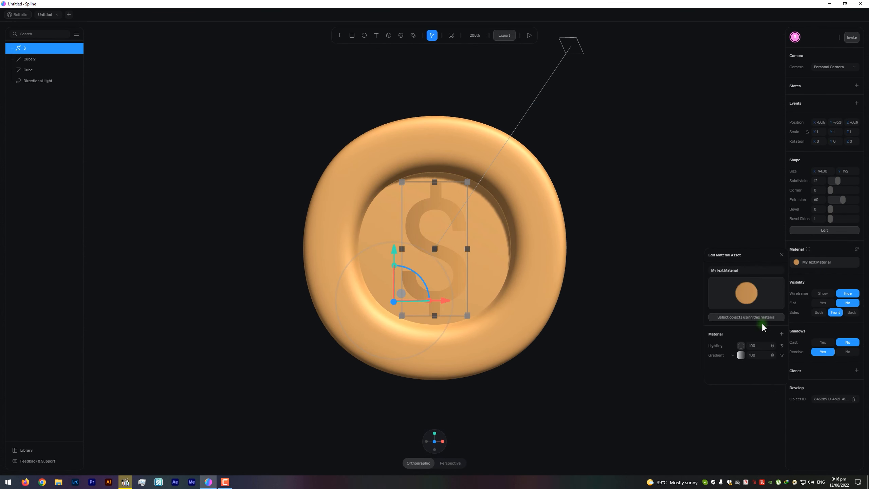
left_click(741, 355)
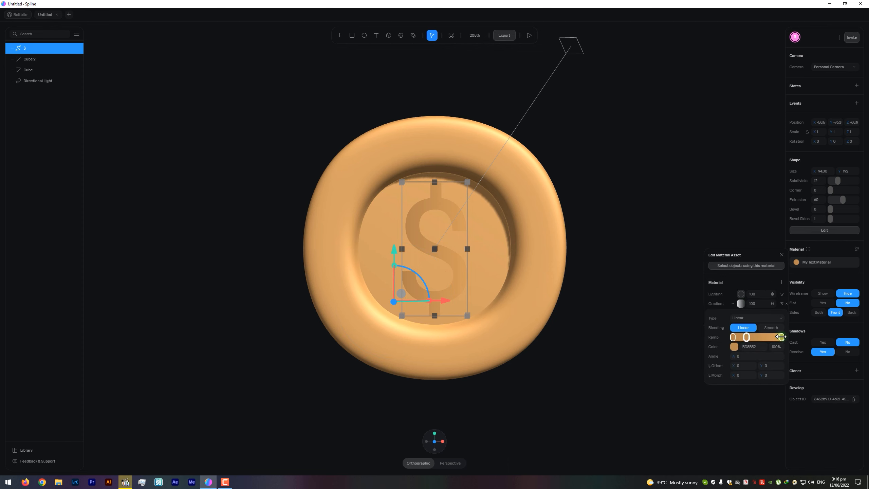
left_click(781, 336)
left_click_drag(789, 412, 786, 408)
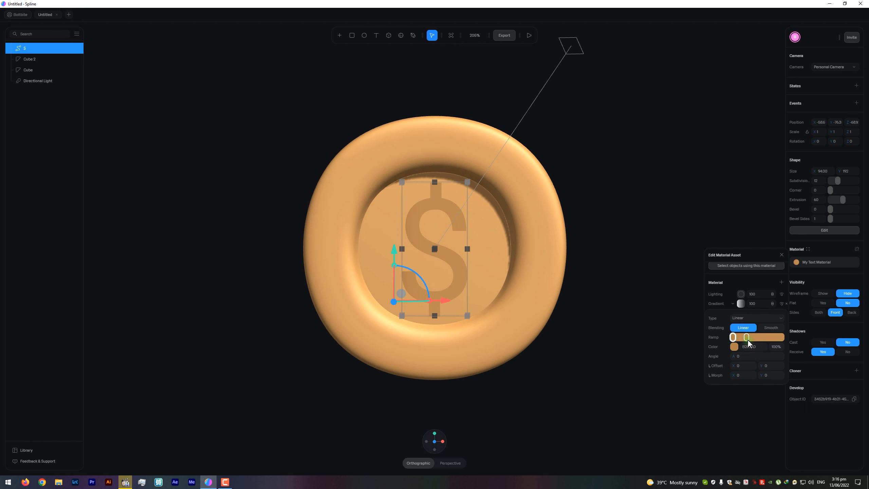
left_click_drag(748, 340, 795, 341)
left_click(619, 291)
- Lock the Directional Light and group the dollar sign with Cube and Cube 2
mouse_move(621, 228)
left_mouse_down("alt")
mouse_move(592, 223)
mouse_move(664, 216)
mouse_move(619, 220)
mouse_move(626, 213)
mouse_move(606, 224)
left_mouse_up("alt")
scroll(622, 219, "down", 3)
scroll(627, 214, "down", 3)
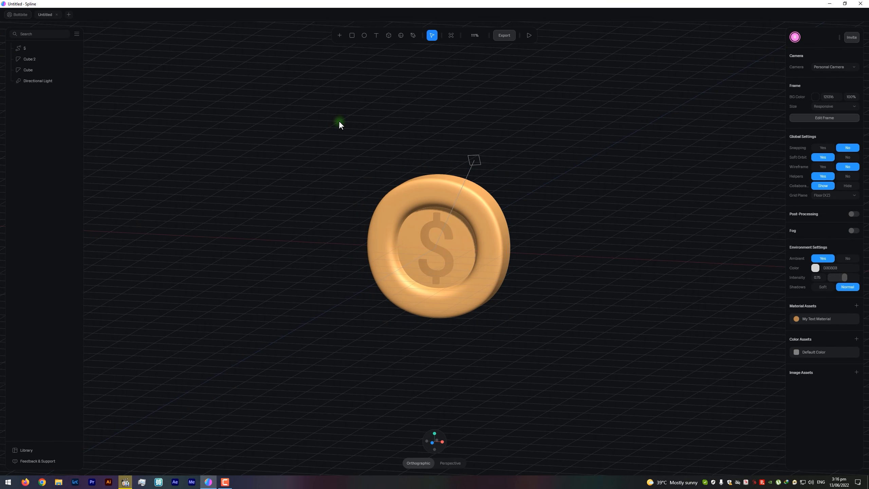
left_click_drag(339, 124, 481, 311)
left_click(58, 92)
left_click(70, 81)
left_click_drag(332, 147, 568, 348)
key("ctrl+g")
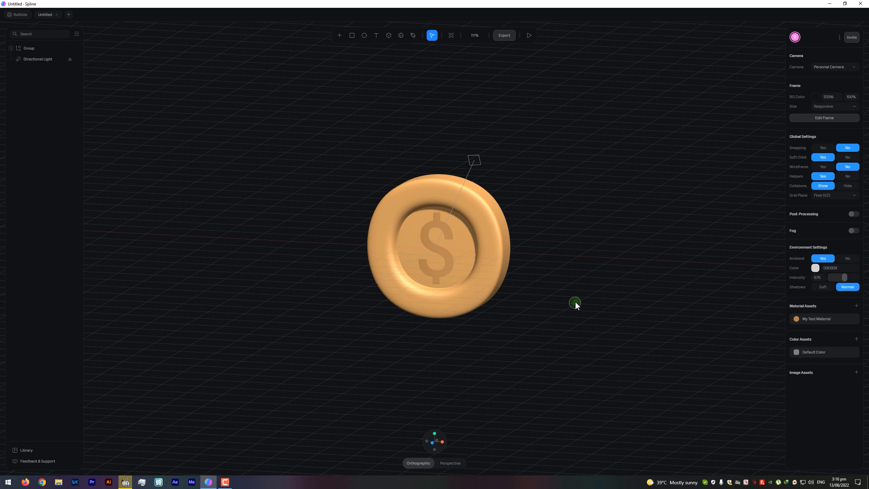
left_click(433, 245)
left_click(617, 234)
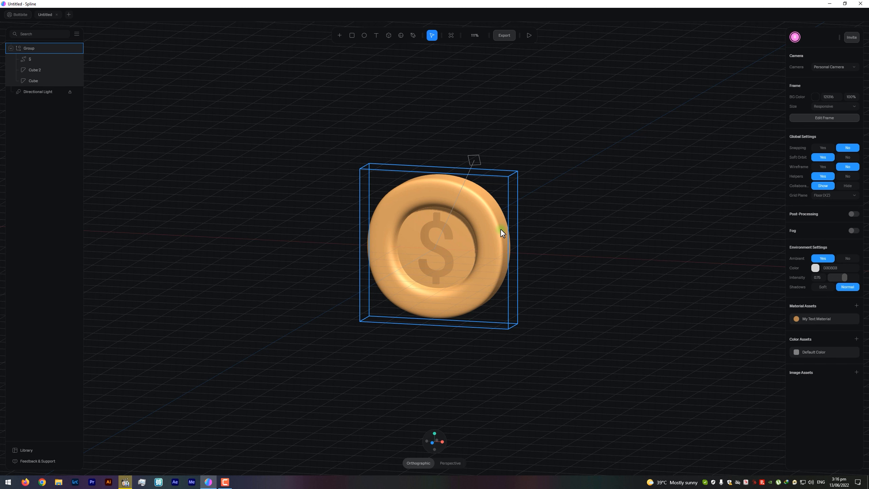
- Add a second state and a new event to the coin group
left_click(501, 230)
left_click(856, 85)
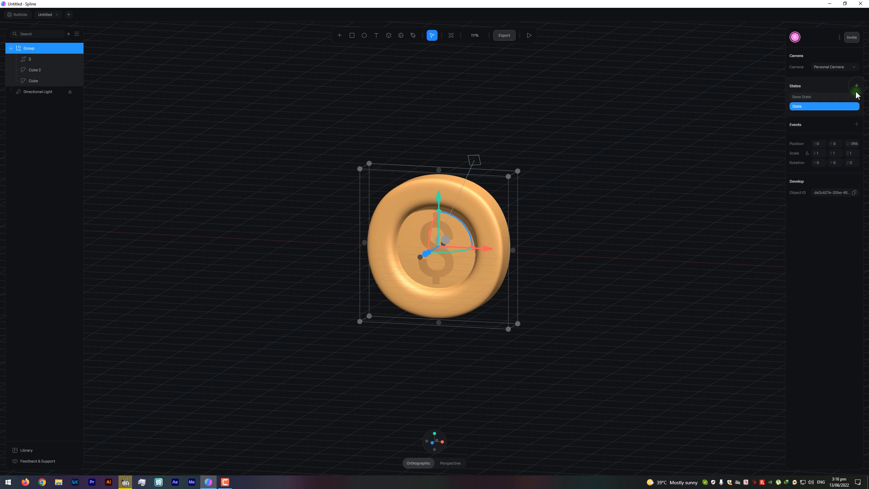
left_click(855, 124)
left_click(808, 98)
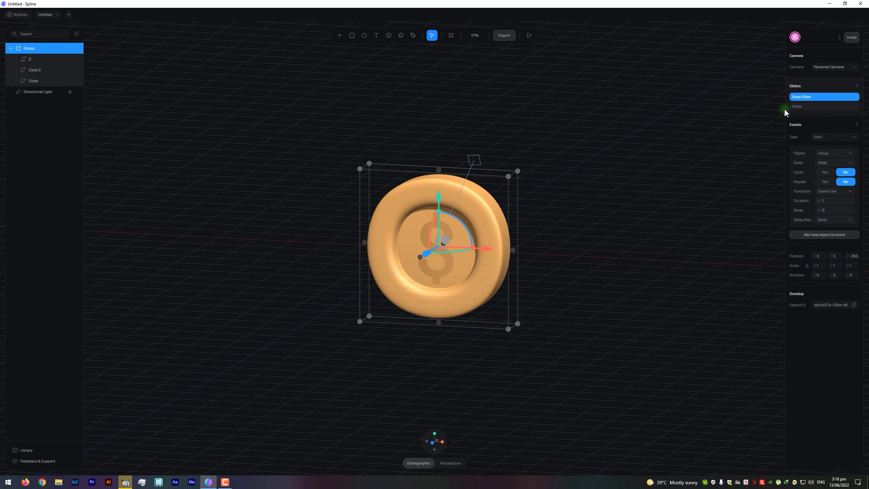
left_click(725, 135)
left_click(509, 239)
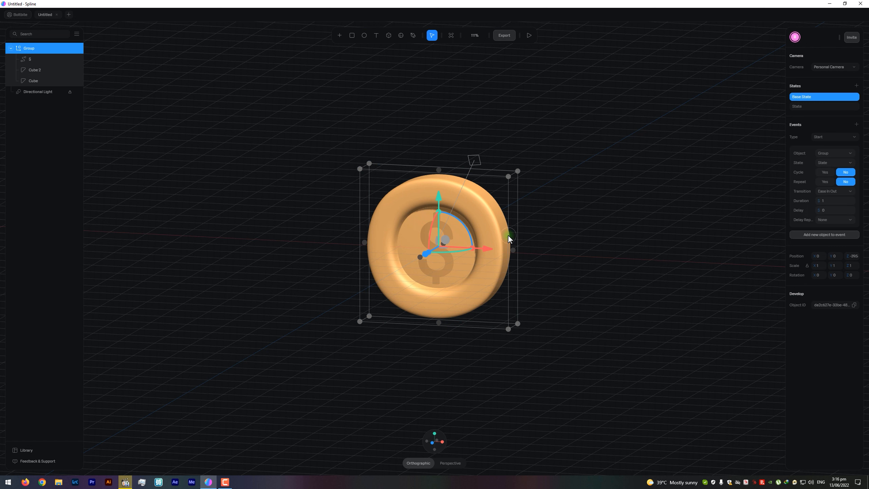
- Set the coin group's event type to Mouse hover
left_click(814, 106)
left_click(853, 137)
left_click(854, 137)
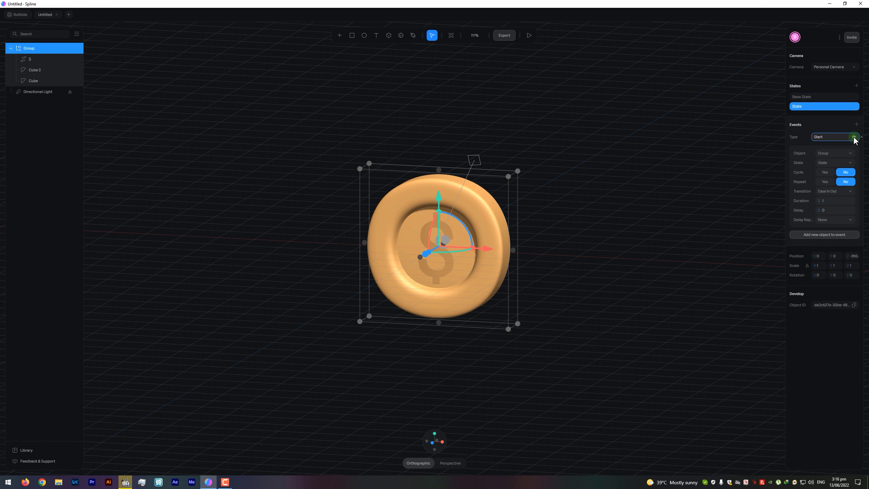
left_click(854, 138)
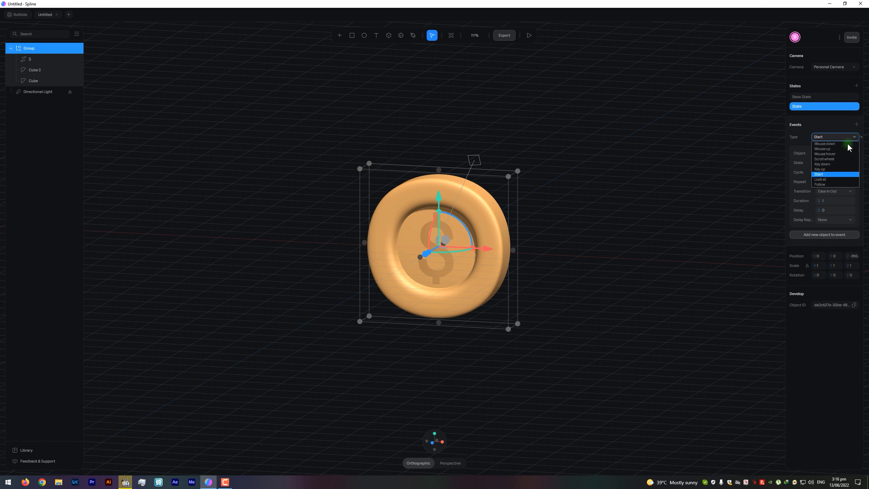
left_click(830, 154)
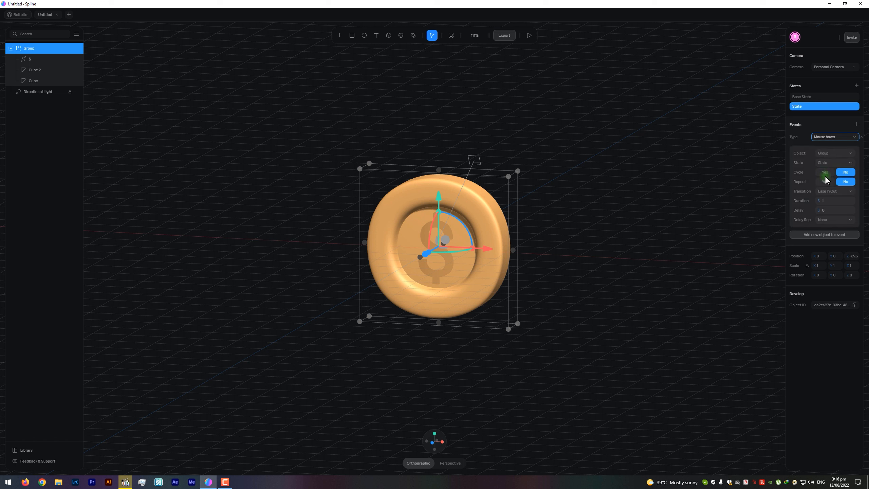
left_click(650, 213)
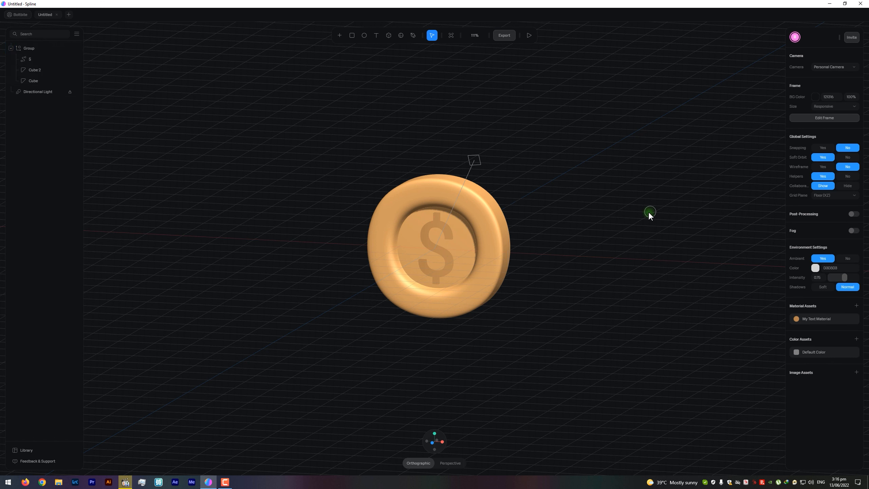
- Rotate the coin group about its vertical axis in the added state and undo the last change
left_click(484, 244)
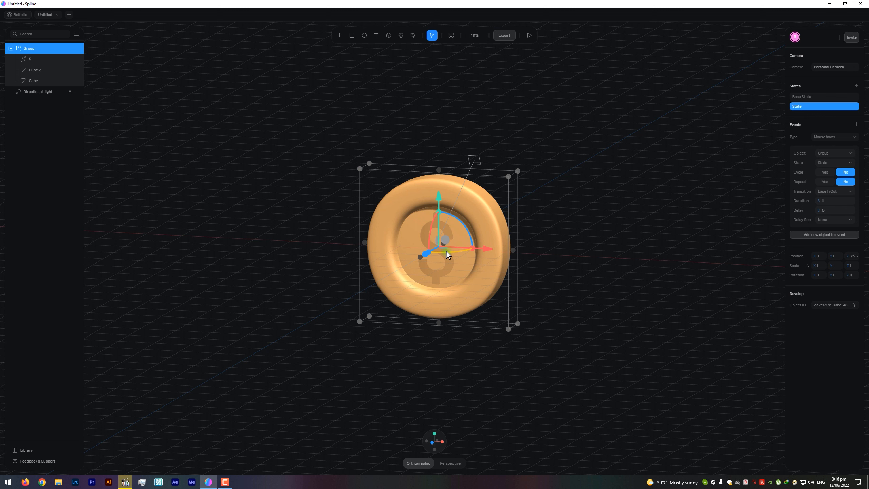
left_click_drag(446, 250, 681, 240)
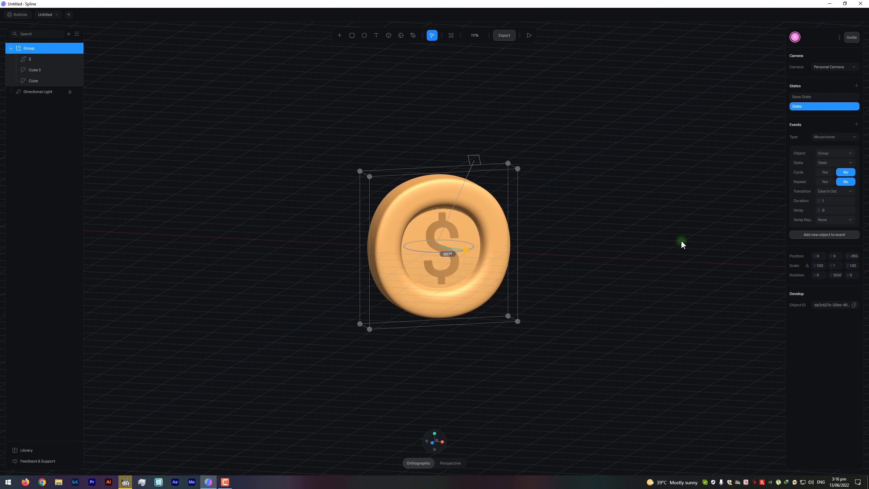
left_click_drag(425, 252, 675, 243)
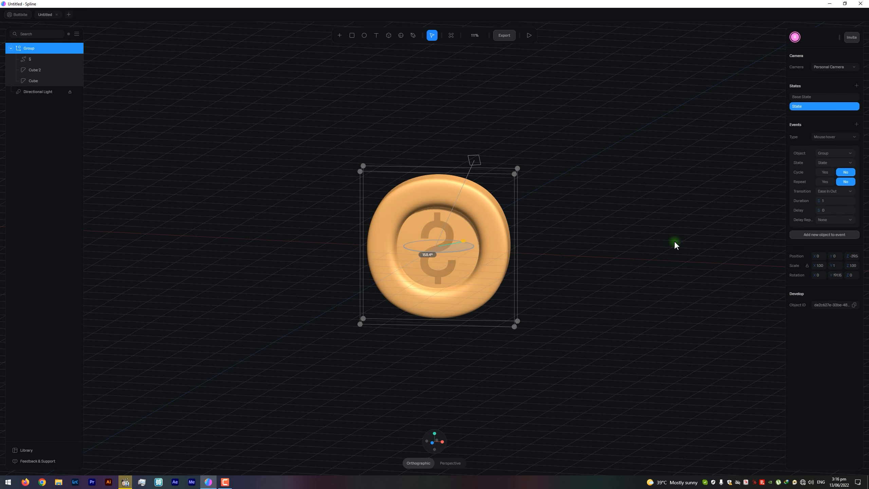
left_click_drag(448, 252, 517, 285)
left_click_drag(442, 251, 568, 251)
key("ctrl+z")
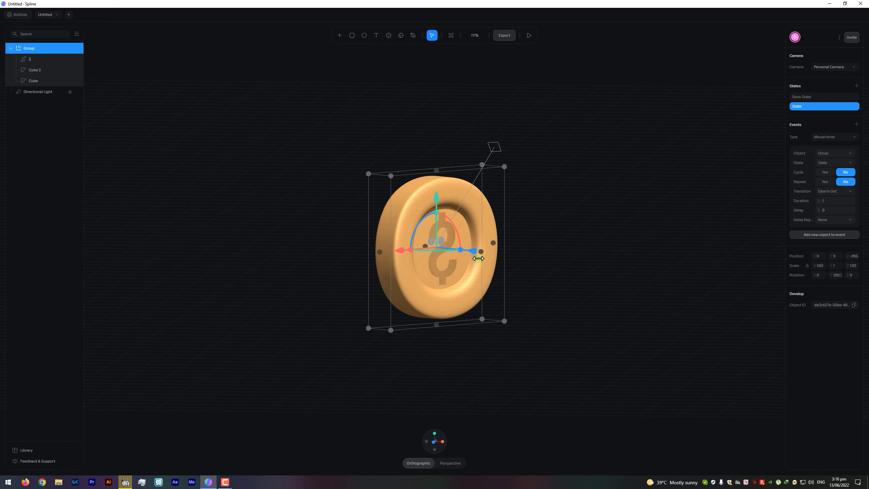
- Preview the coin's hover animation and return to editing
left_click(504, 131)
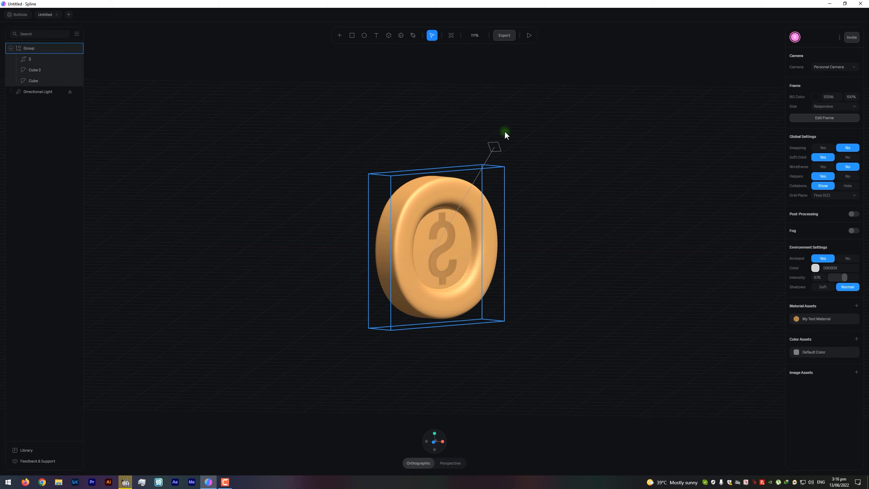
left_click(529, 36)
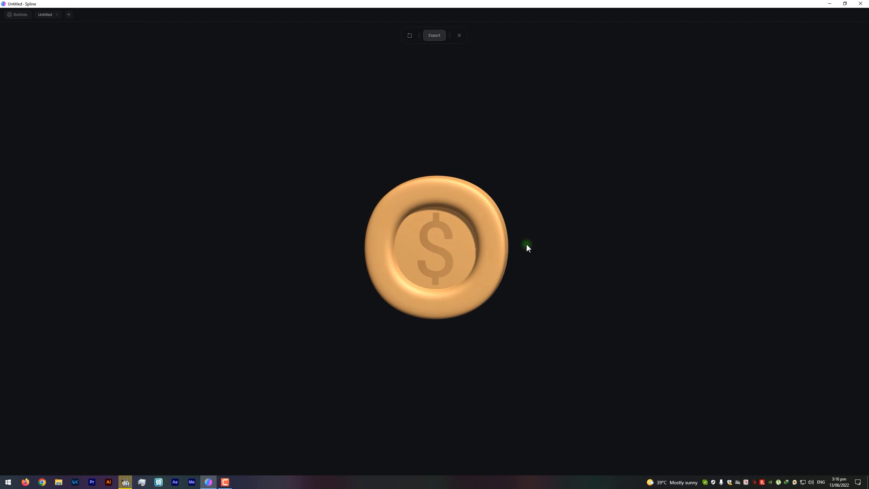
left_click(459, 35)
- Rotate the coin group further about its vertical axis in the added state and play the scene again
left_click(460, 300)
left_click(457, 288)
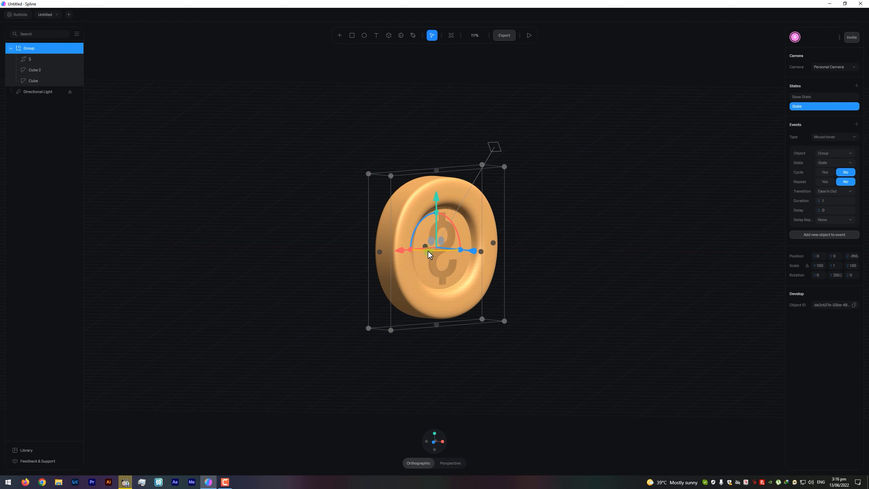
left_click_drag(428, 252, 475, 258)
left_click(529, 36)
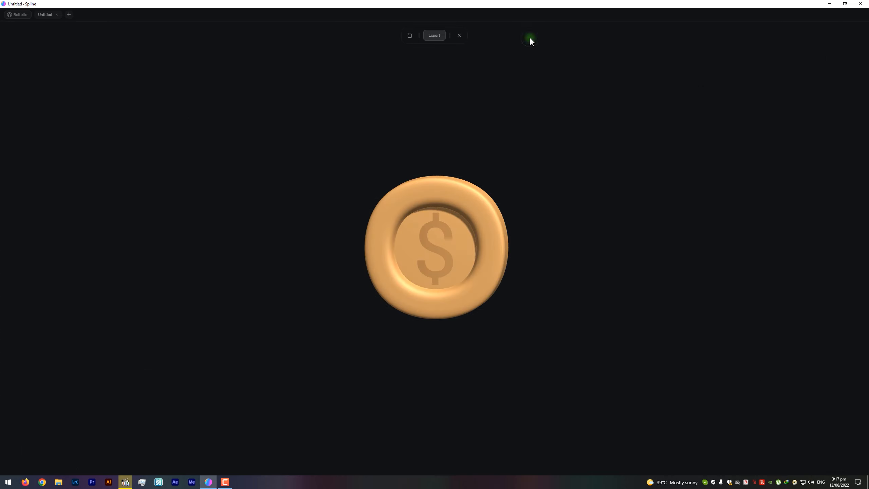